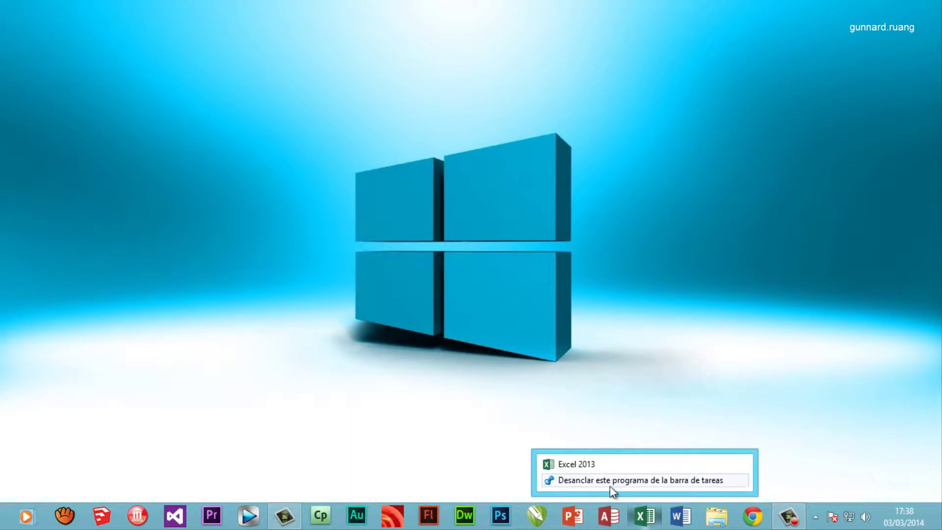
# - Unpin Excel 2013 from the taskbar and from the Start screen, ending back on the desktop
pyautogui.click(610, 483)
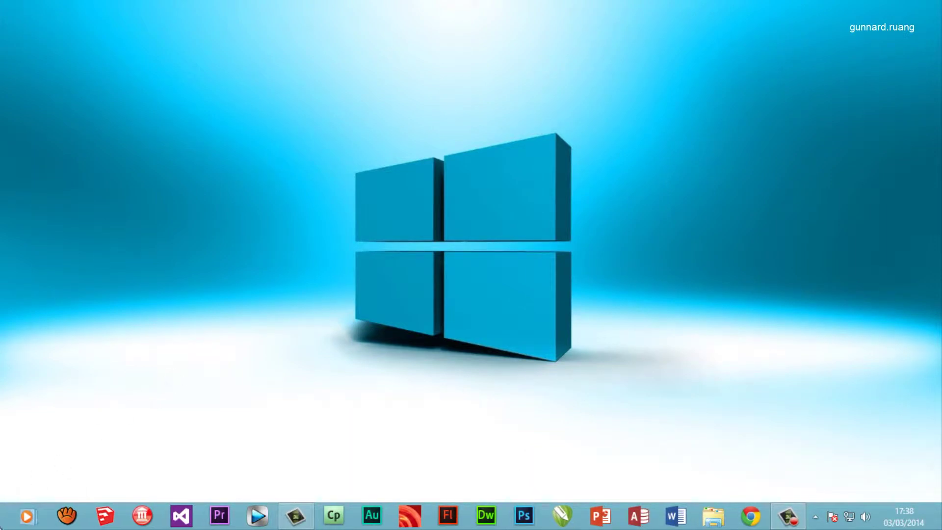
pyautogui.click(19, 477)
pyautogui.rightClick(612, 148)
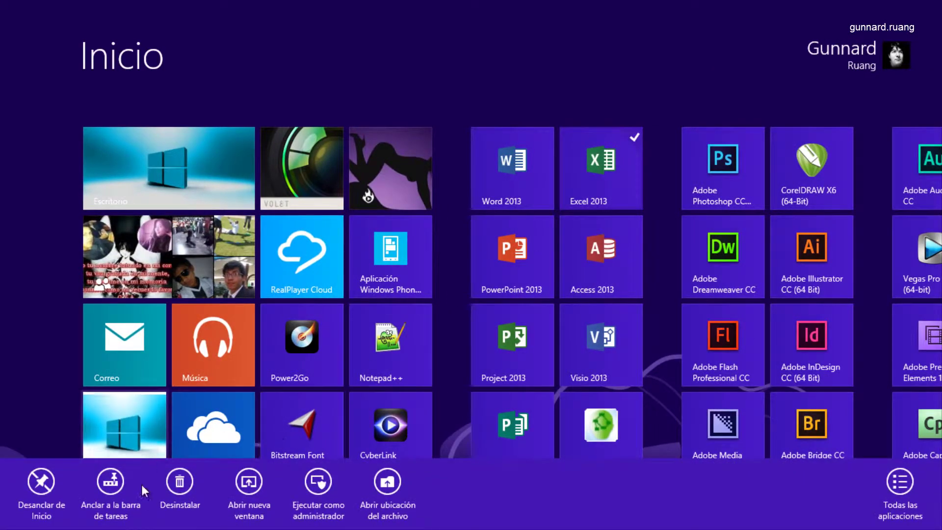
pyautogui.click(35, 483)
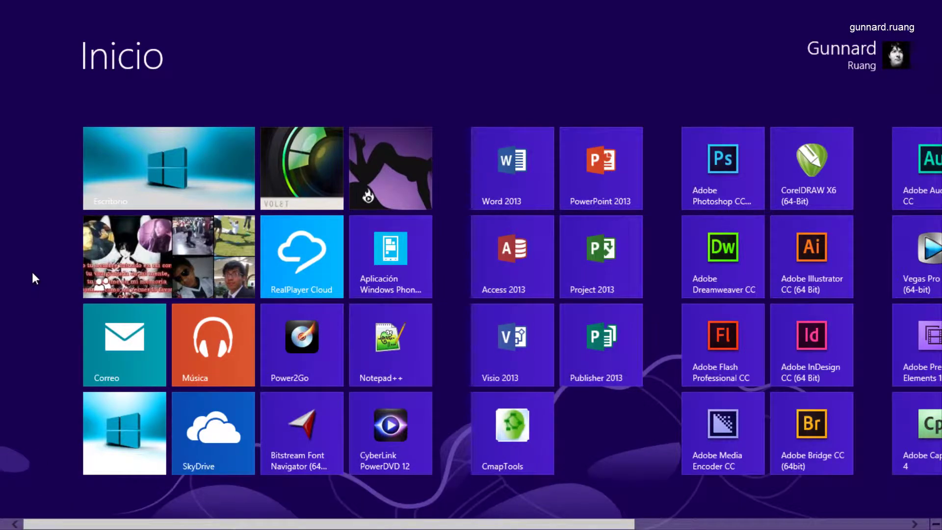
pyautogui.click(142, 155)
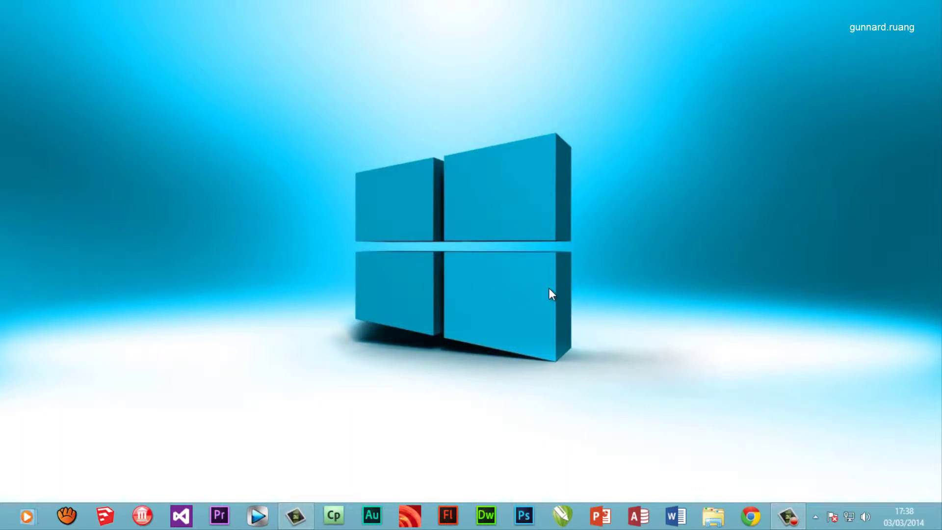
# - Search the installed applications for "exce" from the desktop
pyautogui.moveTo(940, 2)
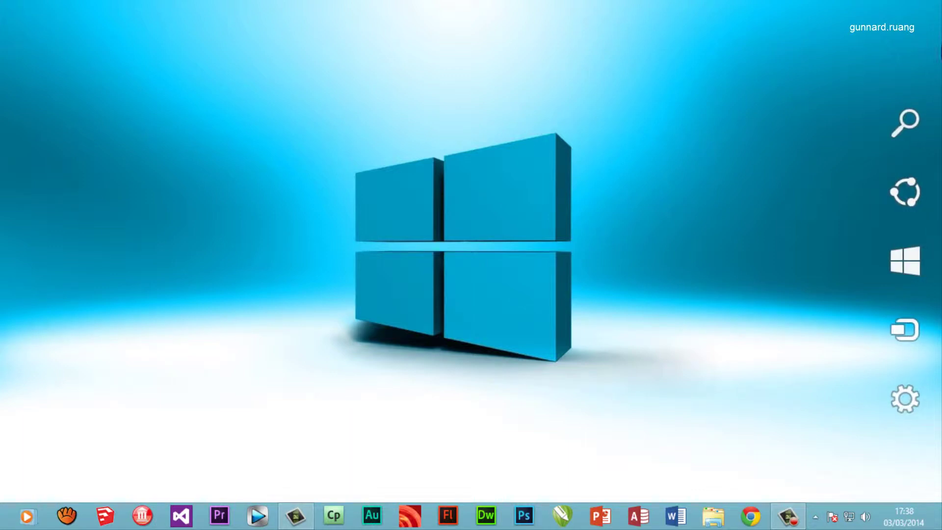
pyautogui.moveTo(912, 182)
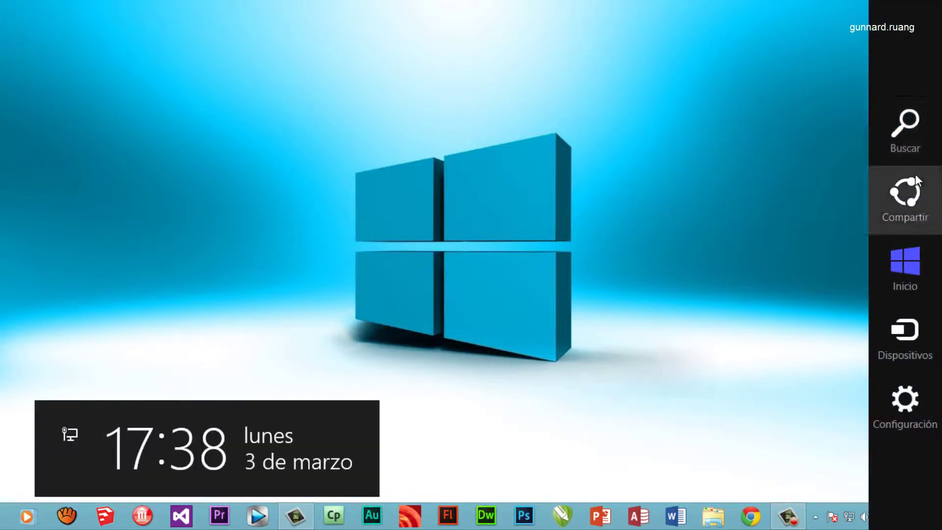
pyautogui.click(912, 126)
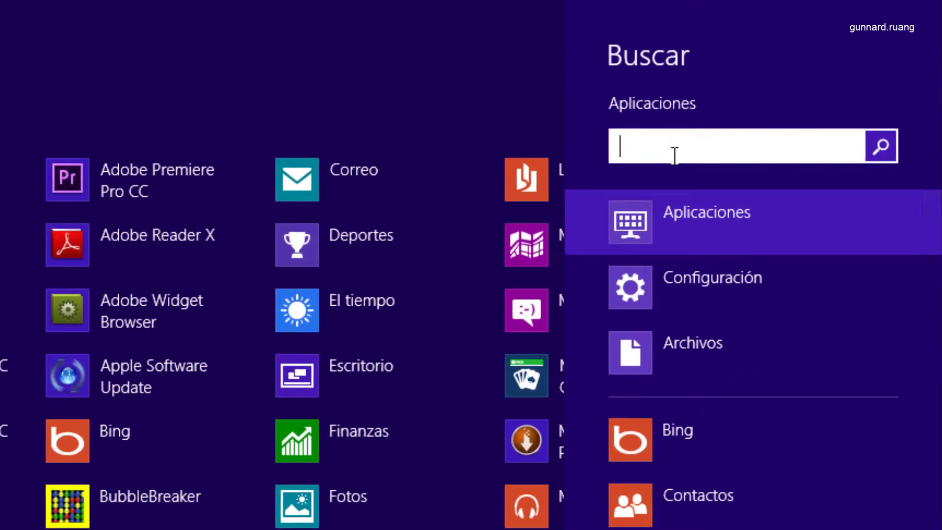
pyautogui.write('e')
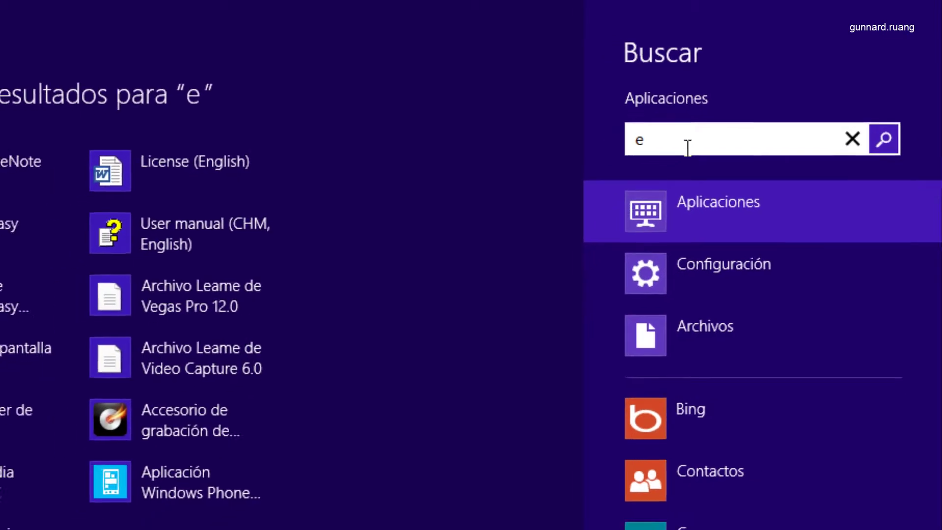
pyautogui.write('xce')
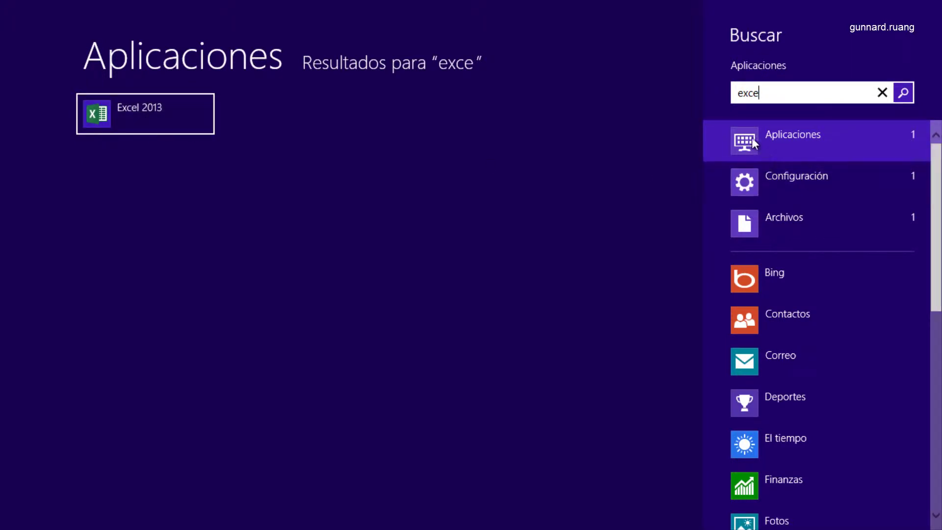
# - Check the "exce" search results in the Configuración and Archivos categories
pyautogui.click(801, 175)
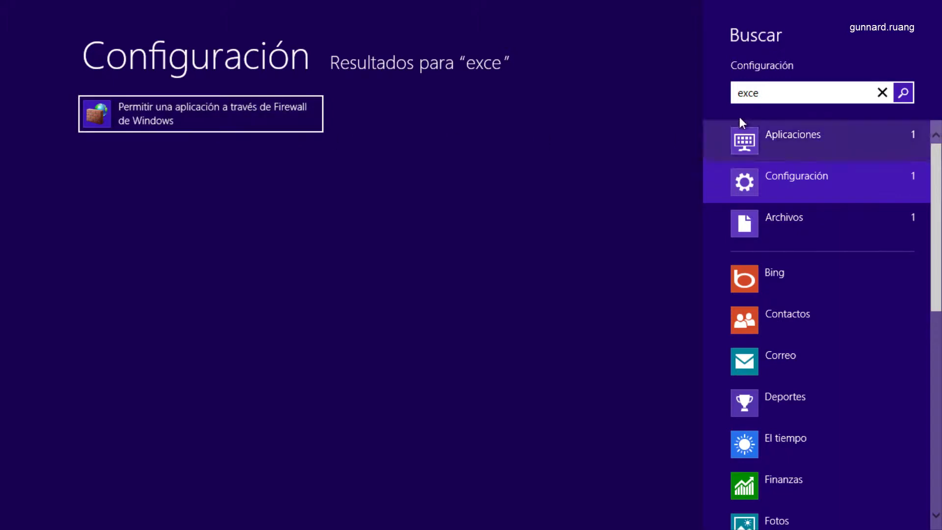
pyautogui.moveTo(764, 92); pyautogui.dragTo(738, 98)
pyautogui.click(766, 93)
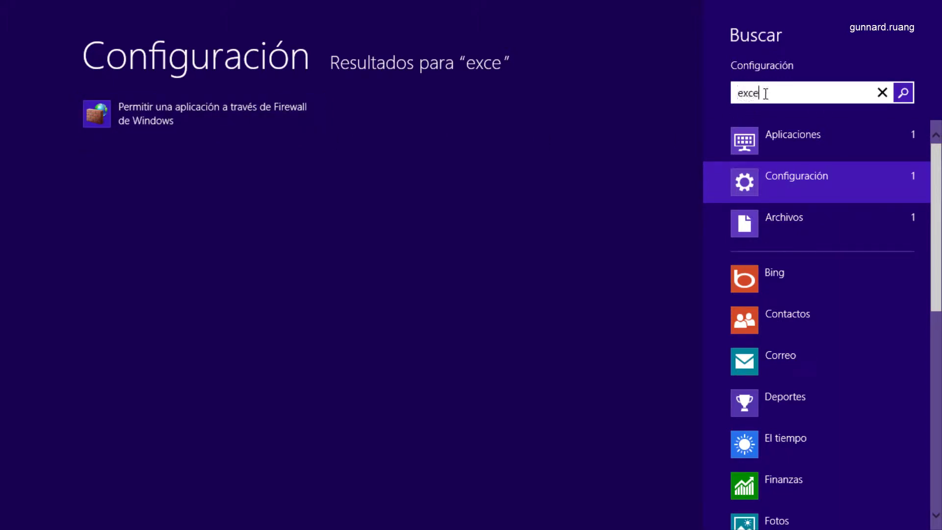
pyautogui.click(740, 229)
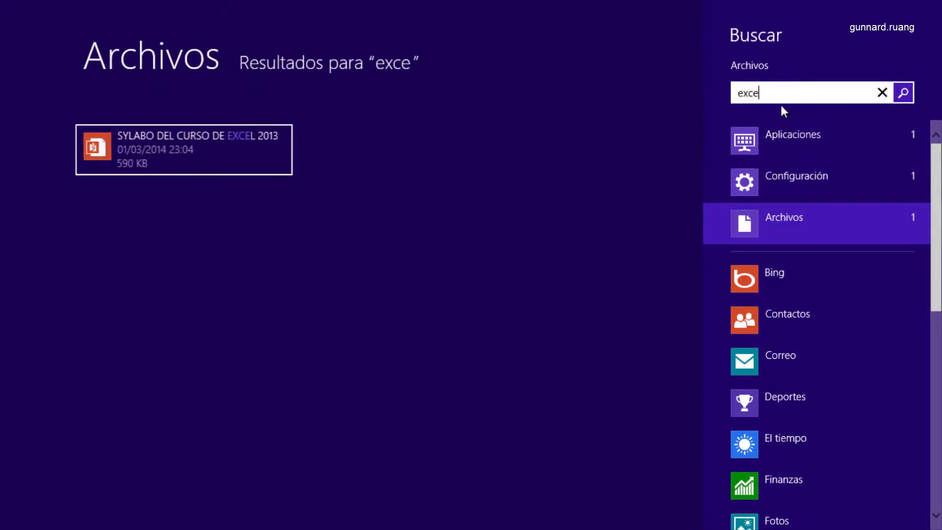
# - Launch Excel 2013 from the Aplicaciones search results and close it from its start screen
pyautogui.click(777, 142)
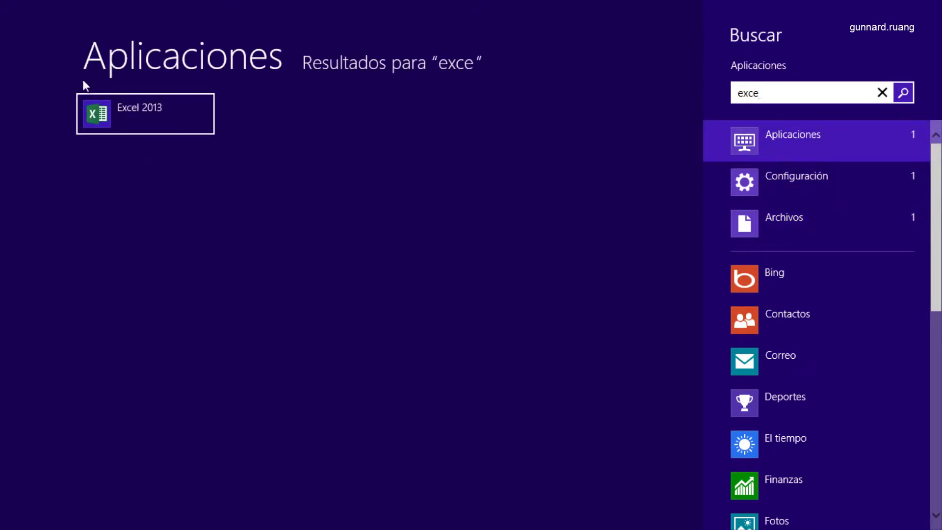
pyautogui.click(132, 118)
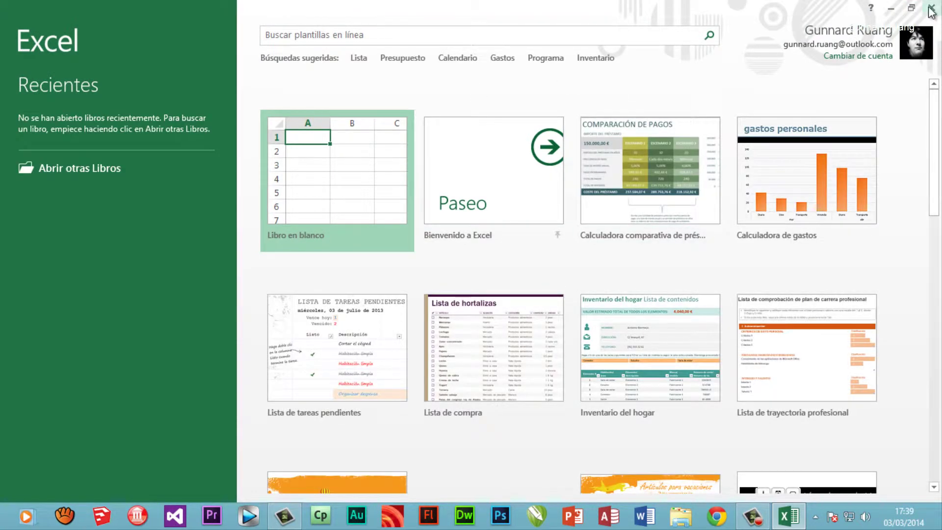
pyautogui.hotkey('alt', 'F4')
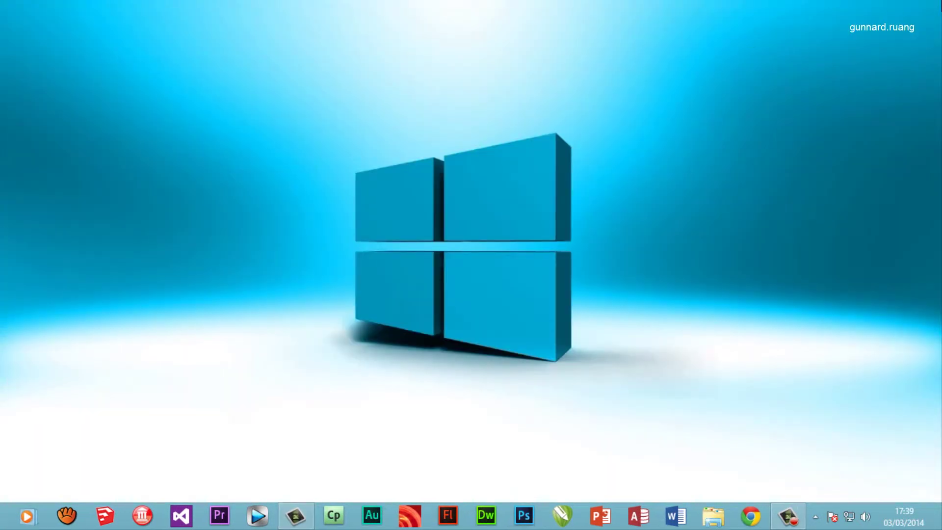
pyautogui.moveTo(936, 162)
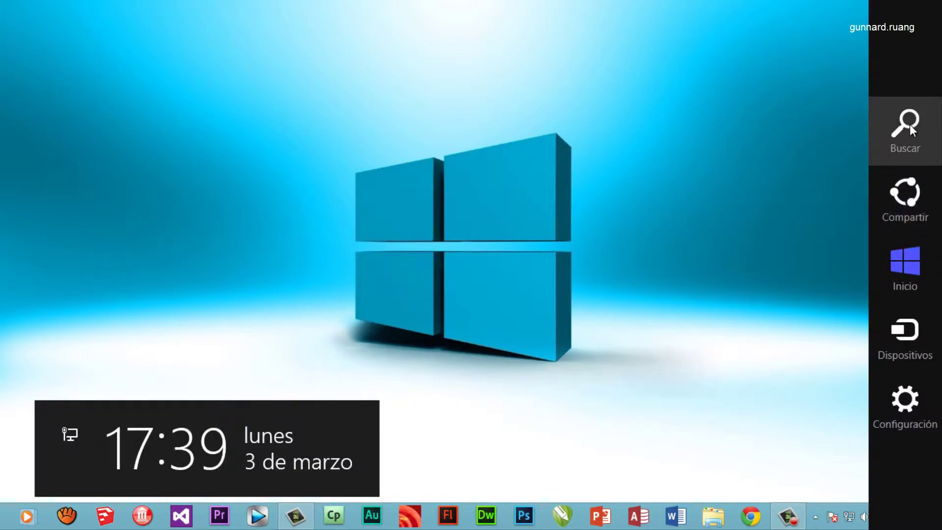
pyautogui.click(910, 124)
pyautogui.write('exce')
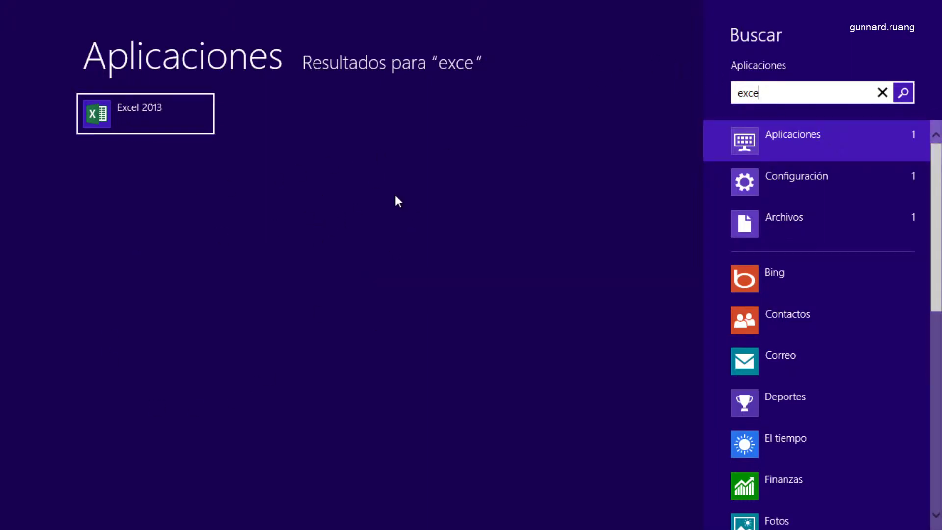
pyautogui.click(882, 92)
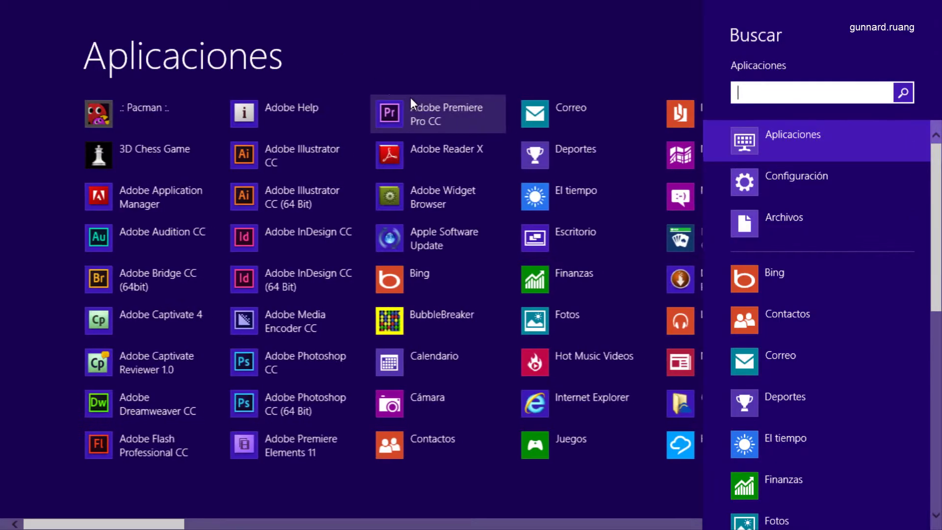
pyautogui.click(369, 75)
pyautogui.press('super')
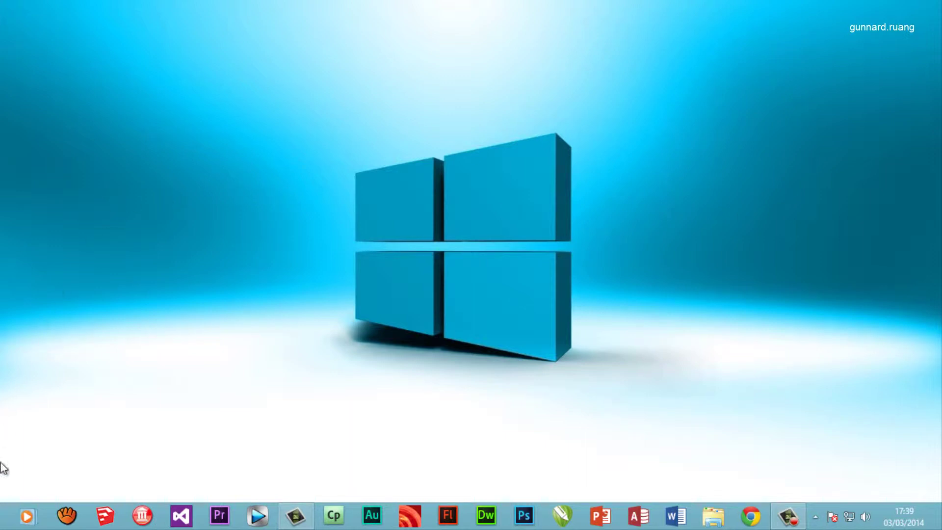
# - Look through the tile groups on the Start screen for the Office programs and return to the desktop
pyautogui.moveTo(1, 529)
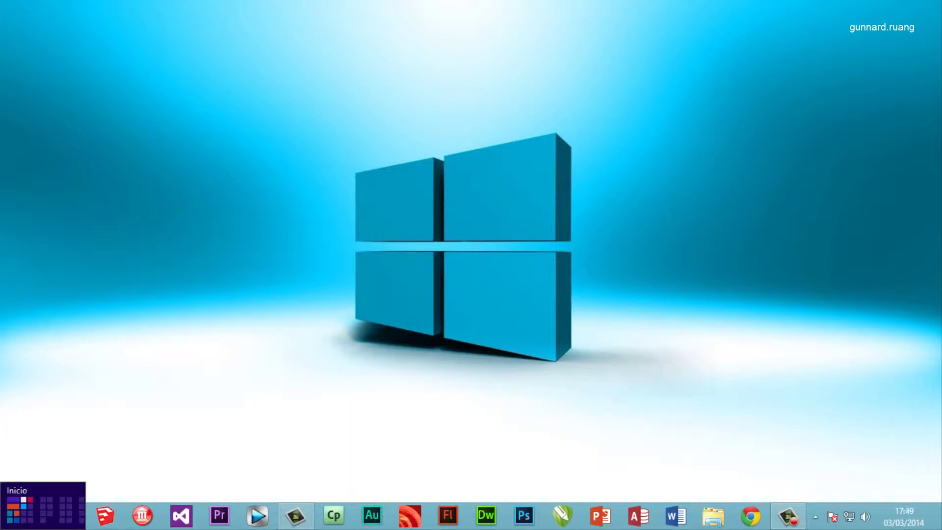
pyautogui.click(3, 527)
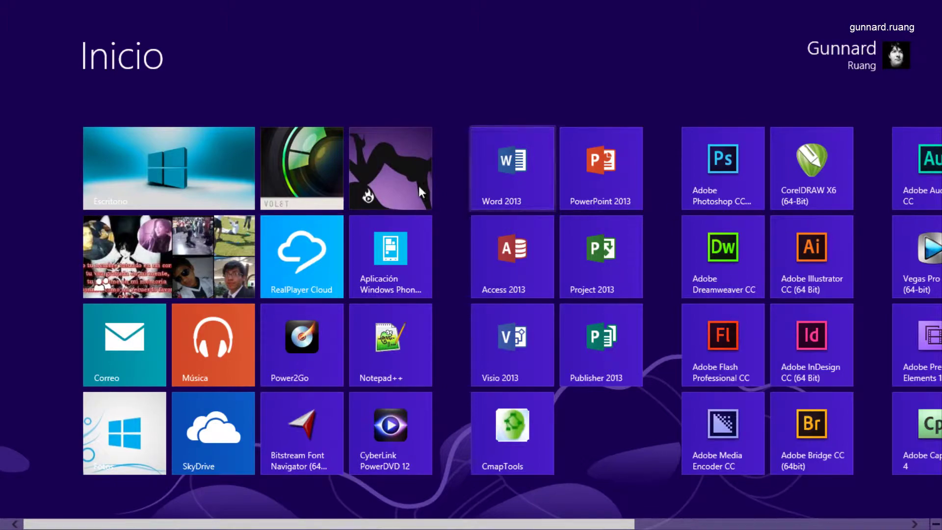
pyautogui.scroll(-3, 400, 232)
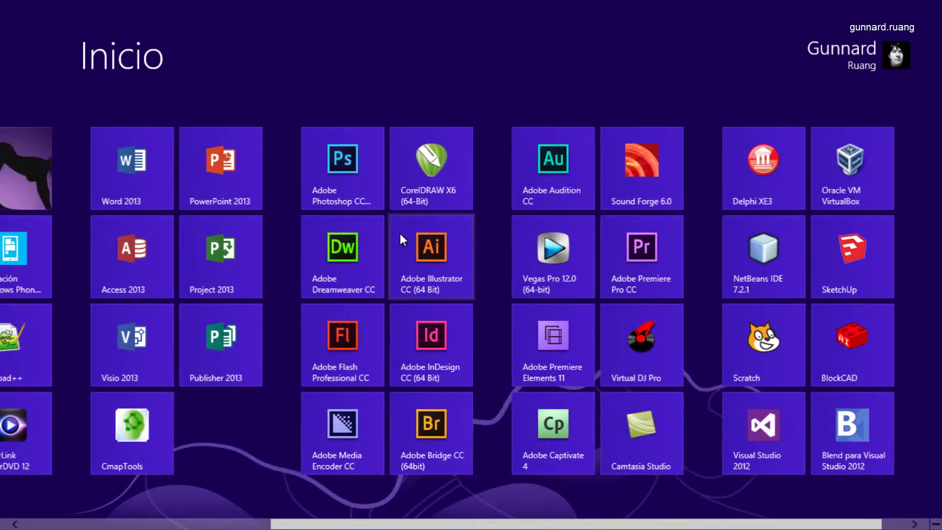
pyautogui.scroll(3, 400, 238)
pyautogui.scroll(-3, 400, 238)
pyautogui.scroll(3, 400, 237)
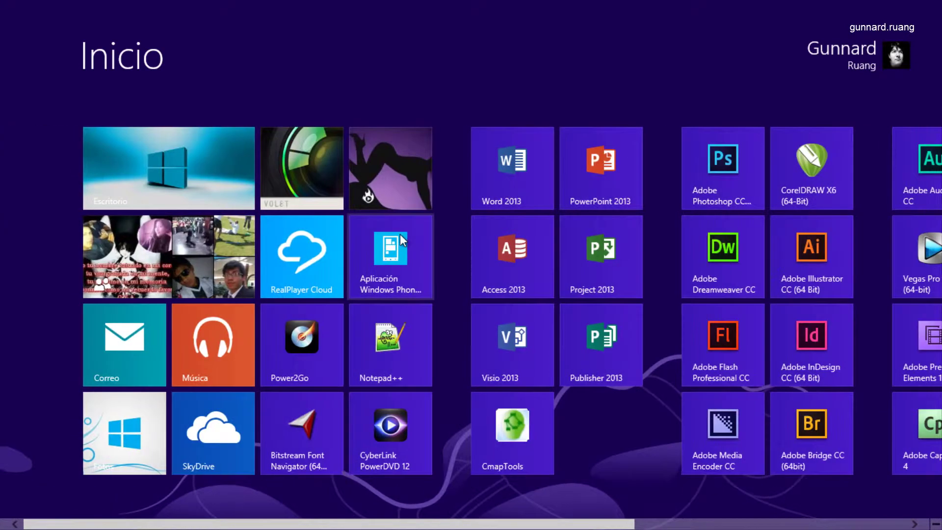
pyautogui.scroll(-1, 400, 235)
pyautogui.scroll(-1, 400, 235)
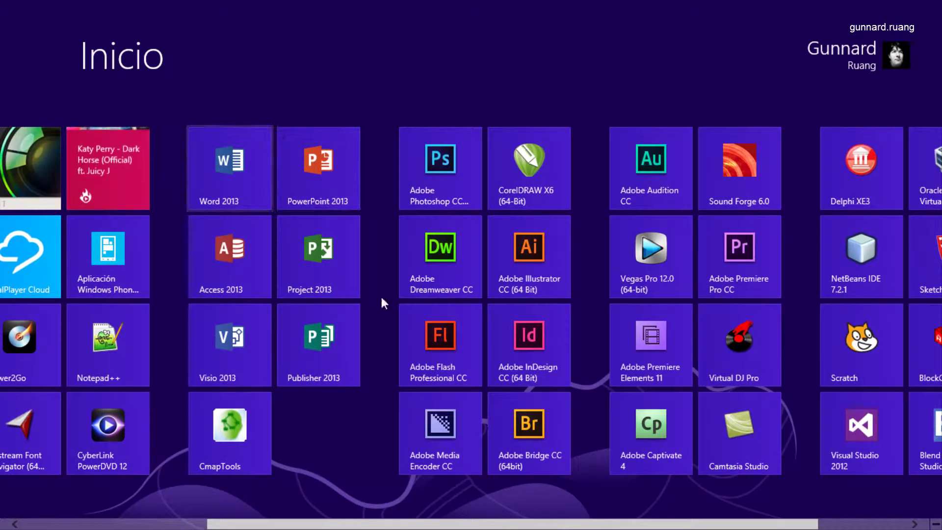
pyautogui.scroll(-2, 812, 257)
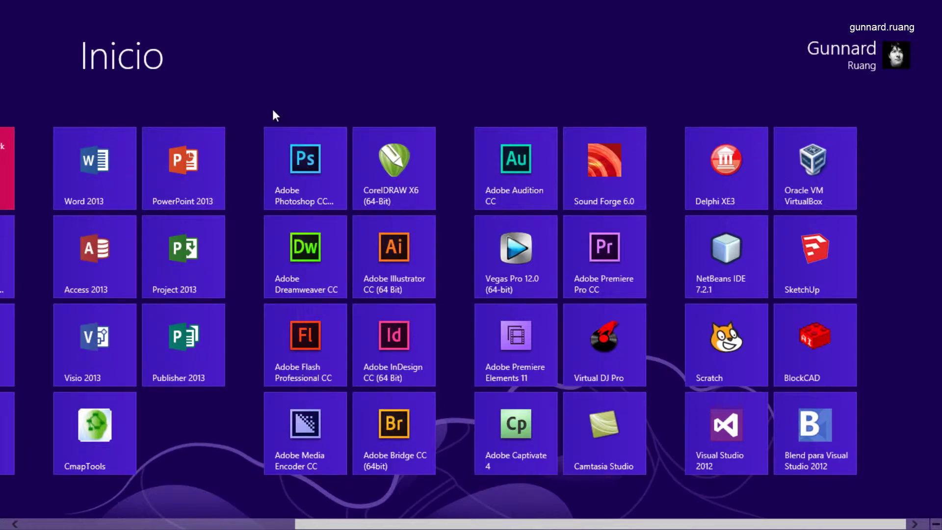
pyautogui.scroll(2, 273, 109)
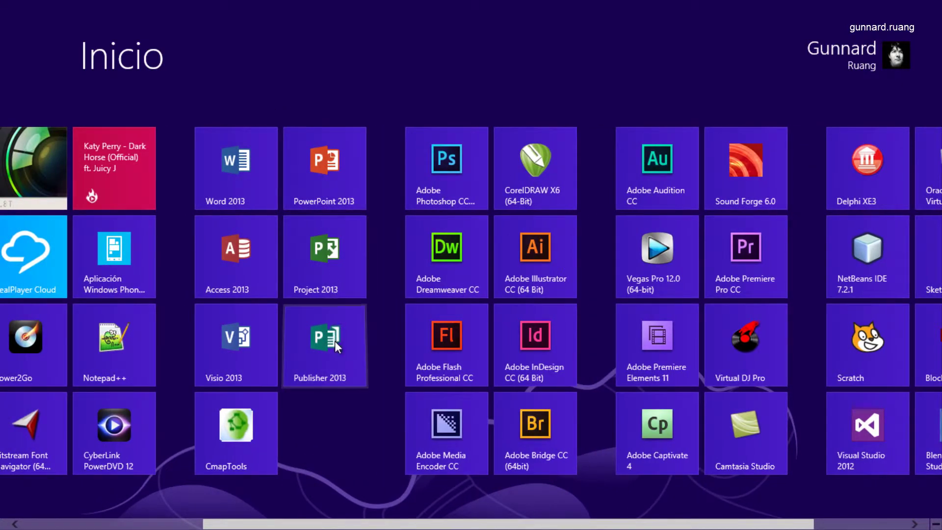
pyautogui.moveTo(334, 340); pyautogui.dragTo(324, 314)
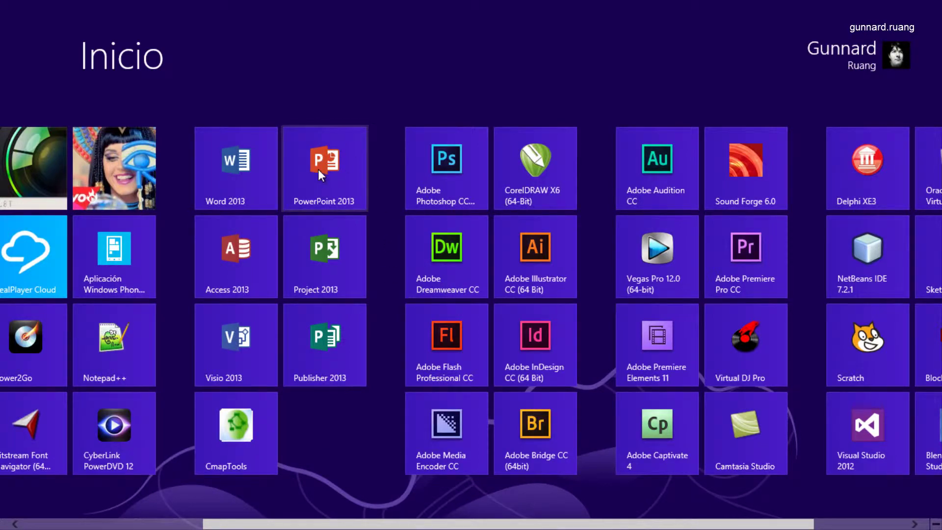
pyautogui.scroll(3, 294, 34)
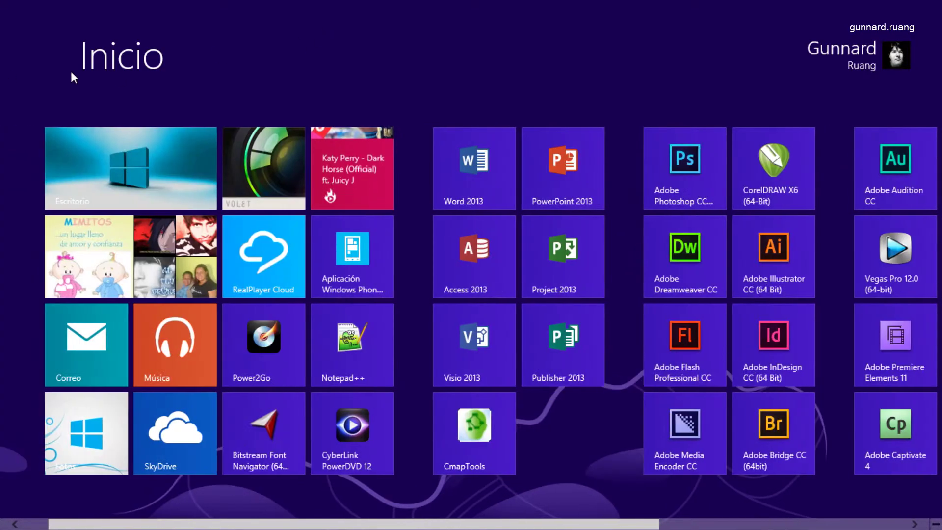
pyautogui.click(154, 146)
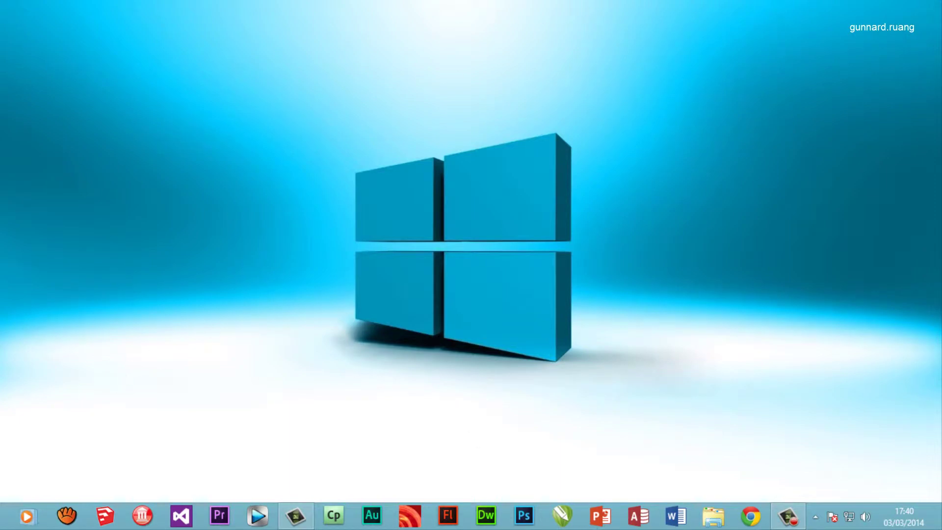
# - Search the applications for "exce" and pin Excel 2013 to both the taskbar and the Start screen
pyautogui.moveTo(939, 2)
pyautogui.click(910, 117)
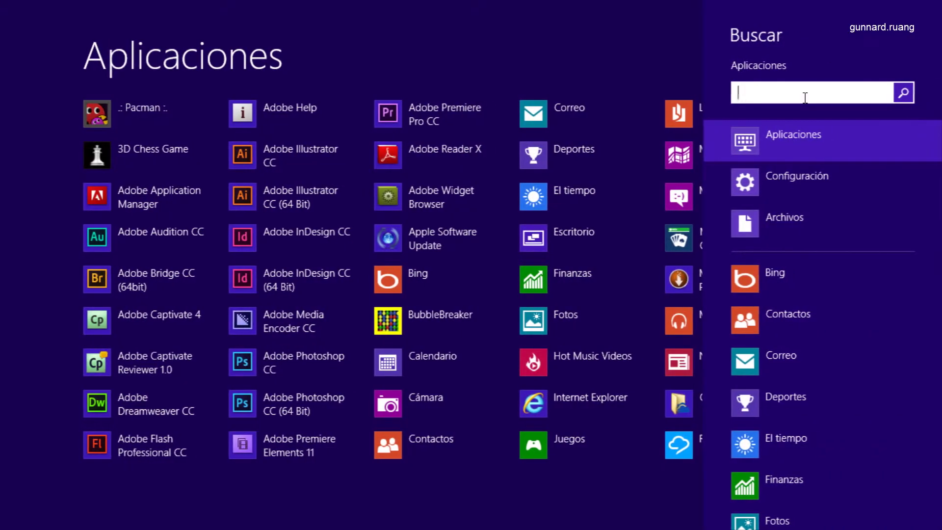
pyautogui.write('exce')
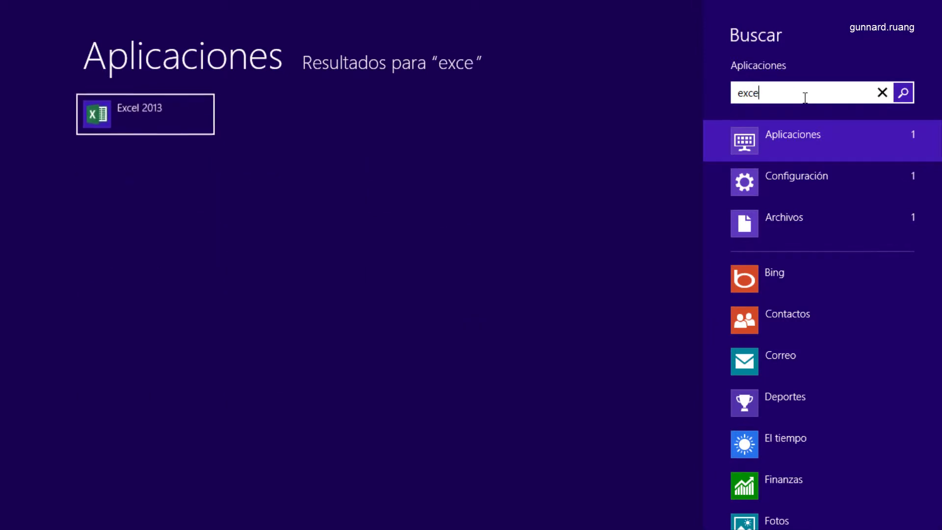
pyautogui.rightClick(138, 116)
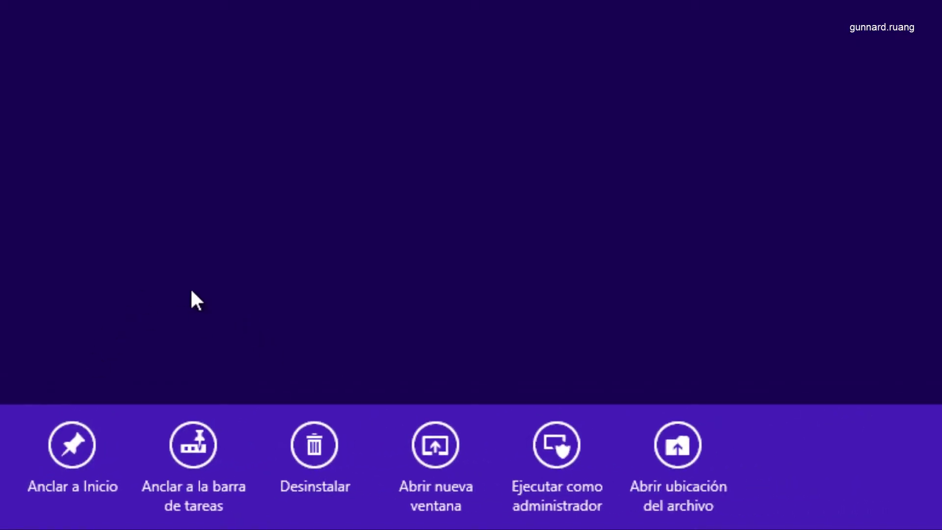
pyautogui.click(125, 478)
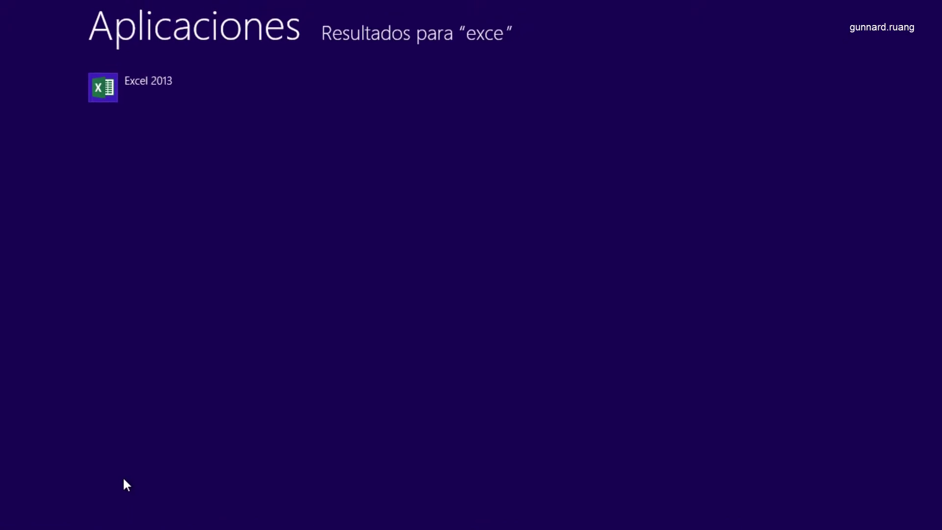
pyautogui.rightClick(142, 111)
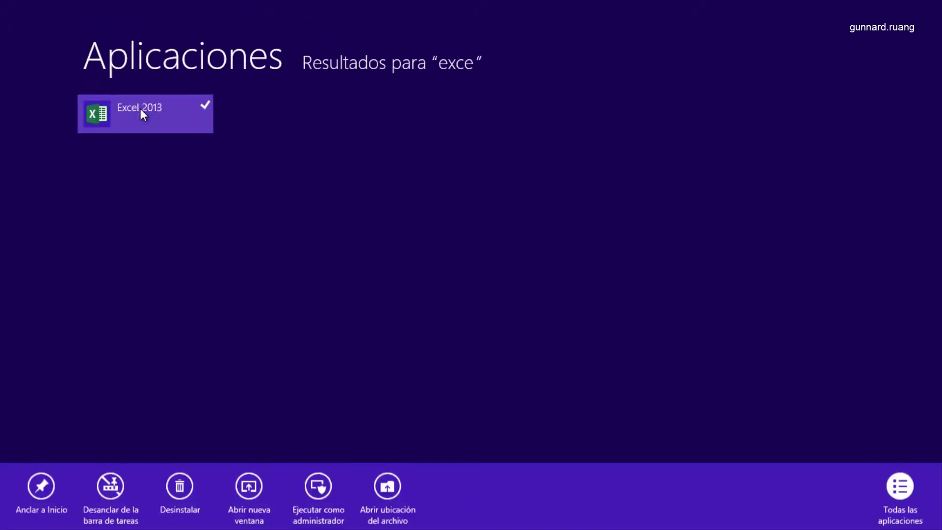
pyautogui.click(41, 480)
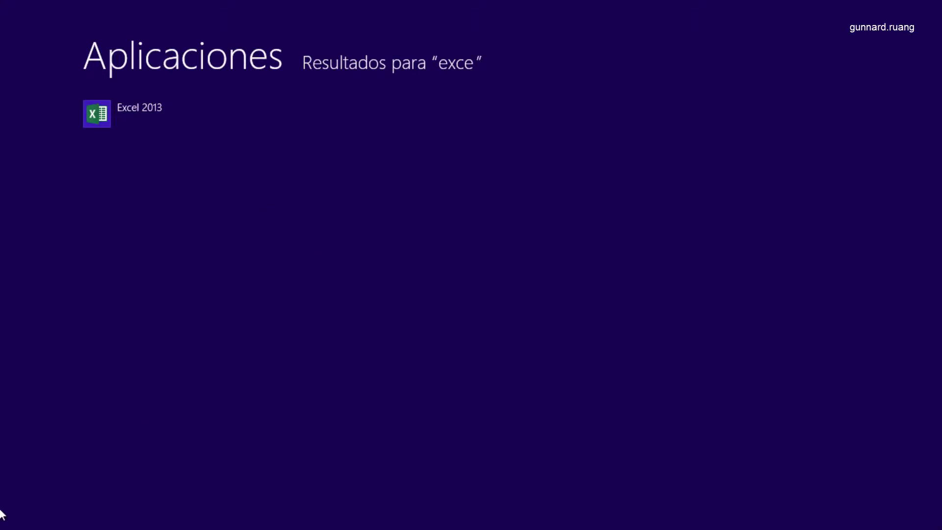
# - Move the Excel 2013 tile beside Word 2013 on the Start screen, and launch and close Excel from it
pyautogui.click(2, 528)
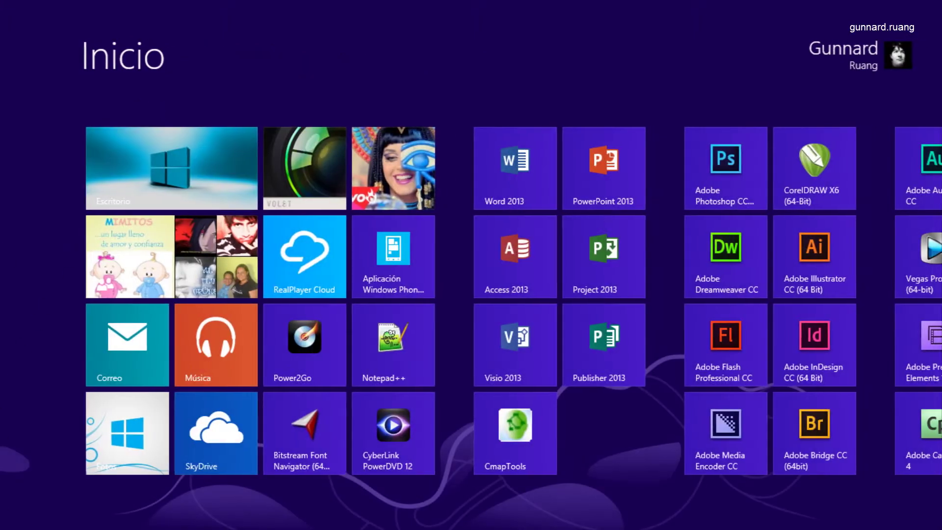
pyautogui.scroll(-5, 699, 185)
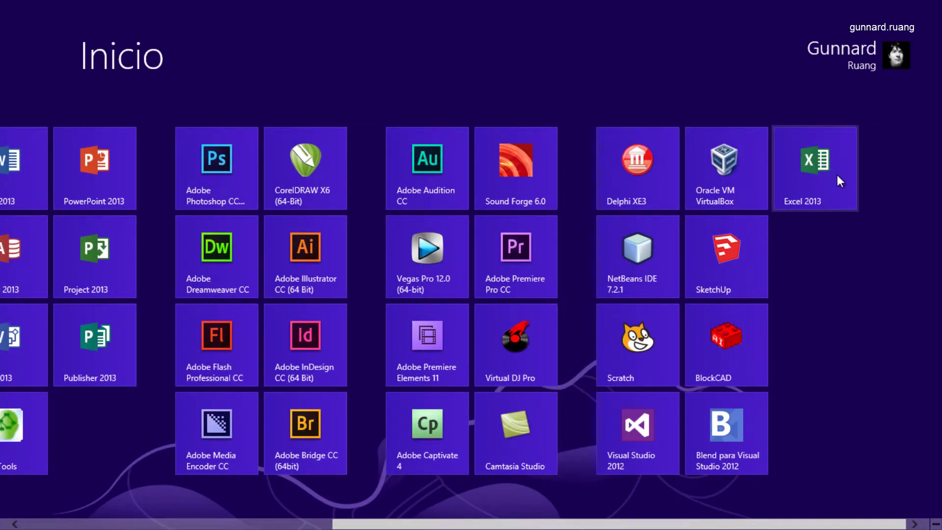
pyautogui.moveTo(822, 163); pyautogui.dragTo(434, 166)
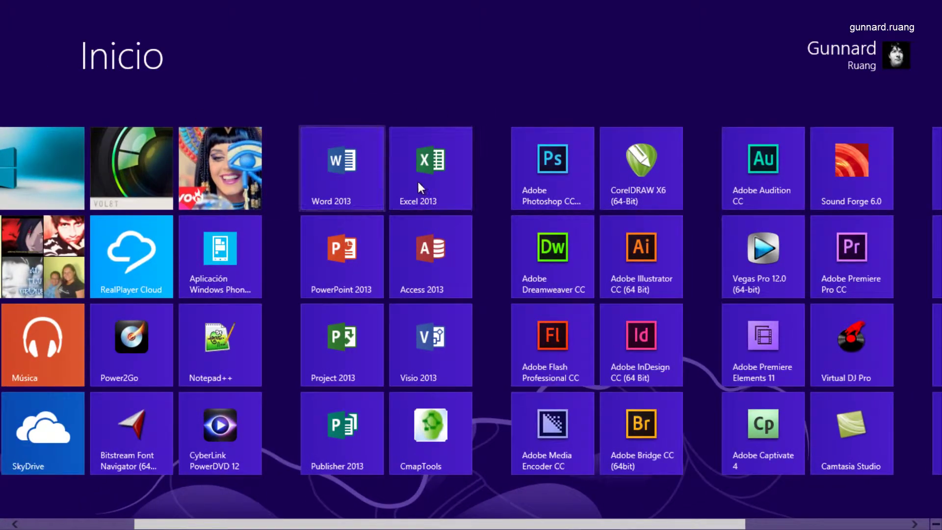
pyautogui.click(432, 160)
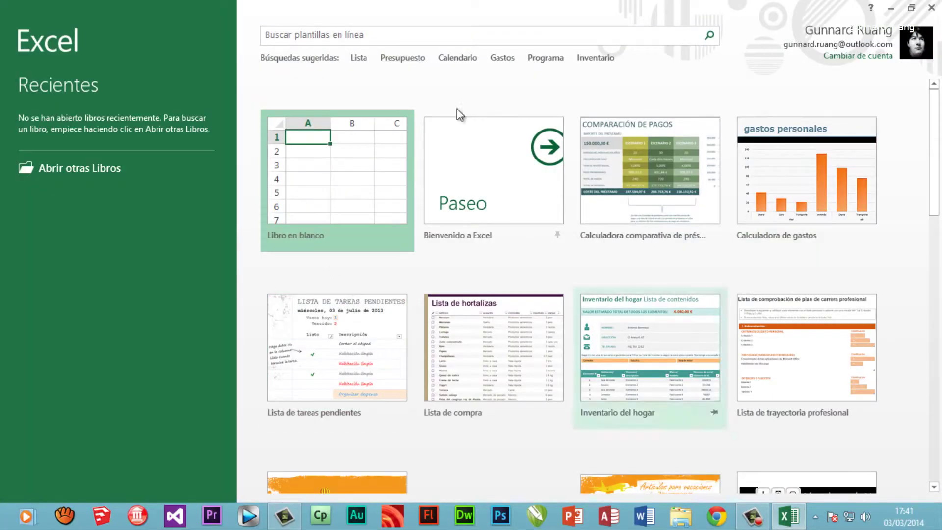
pyautogui.click(931, 8)
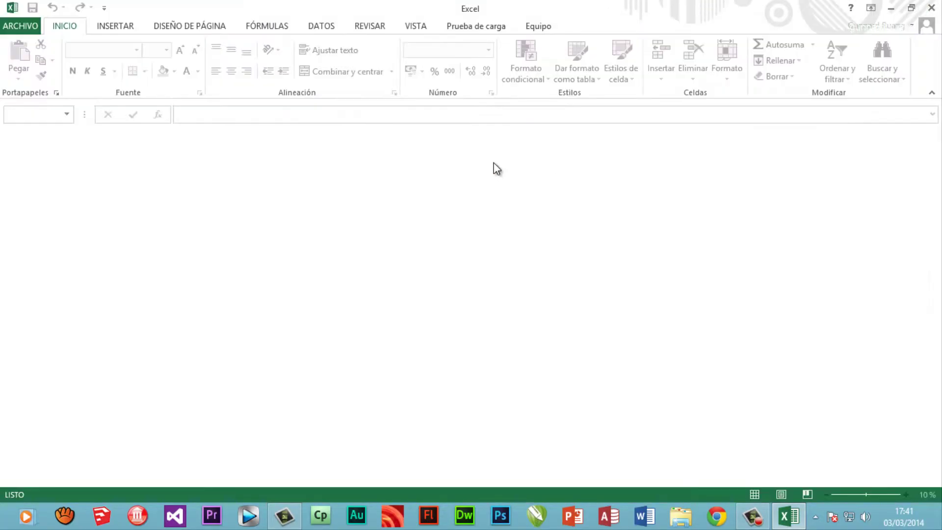
# - Reorder the pinned Excel shortcut to sit between Access and Word on the taskbar, and launch and close Excel from it
pyautogui.click(792, 518)
pyautogui.moveTo(790, 515); pyautogui.dragTo(645, 516)
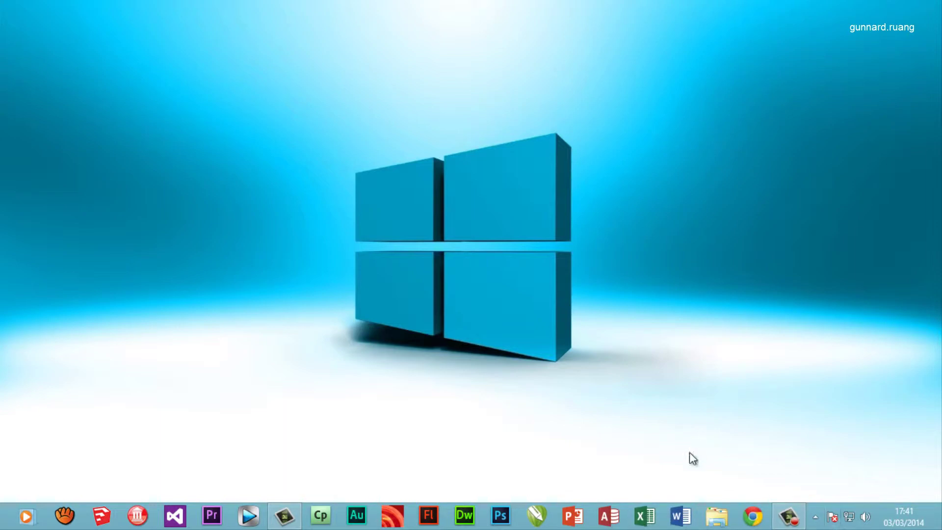
pyautogui.click(644, 520)
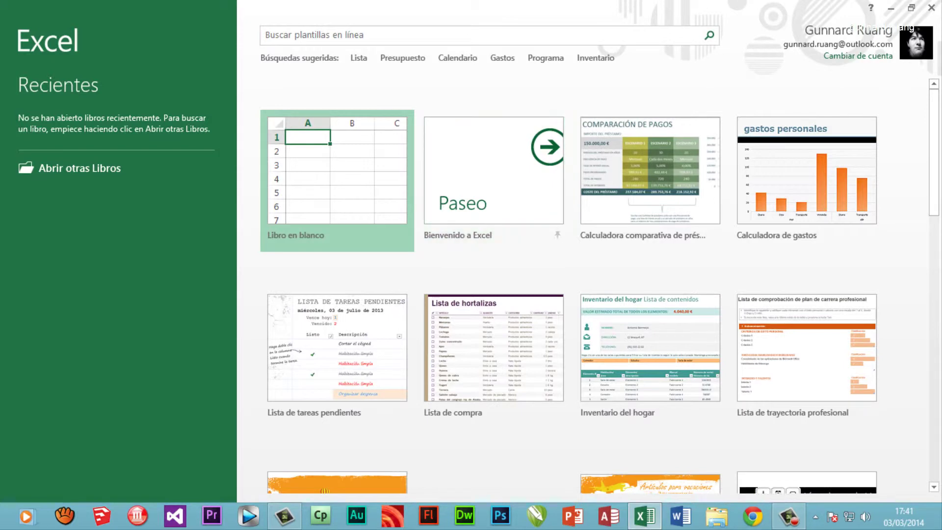
pyautogui.click(931, 7)
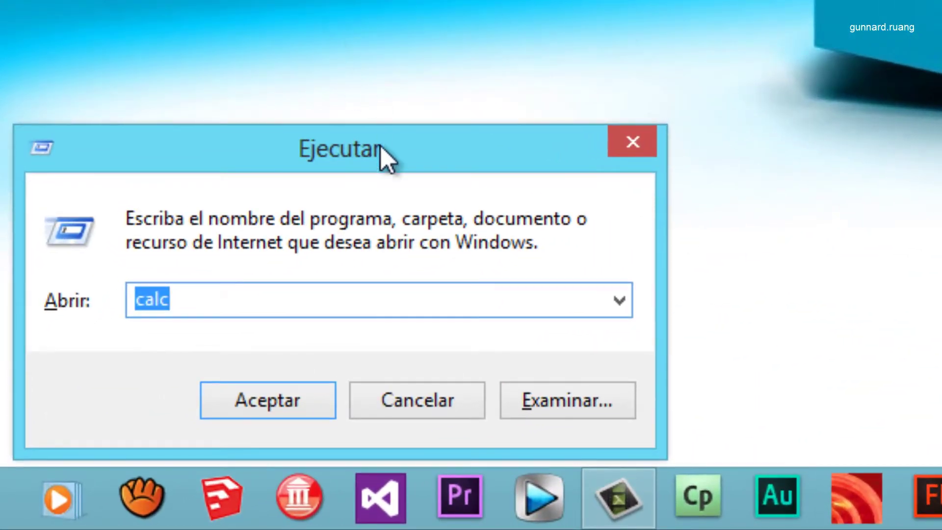
# - Launch Excel through the Ejecutar dialog with the command "excel" and close it from its start screen
pyautogui.moveTo(381, 145); pyautogui.dragTo(399, 134)
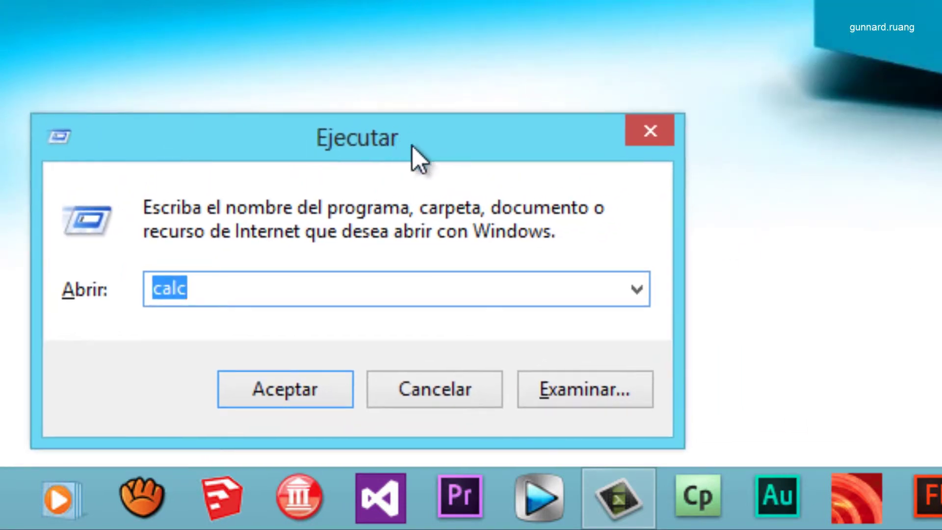
pyautogui.press('BackSpace')
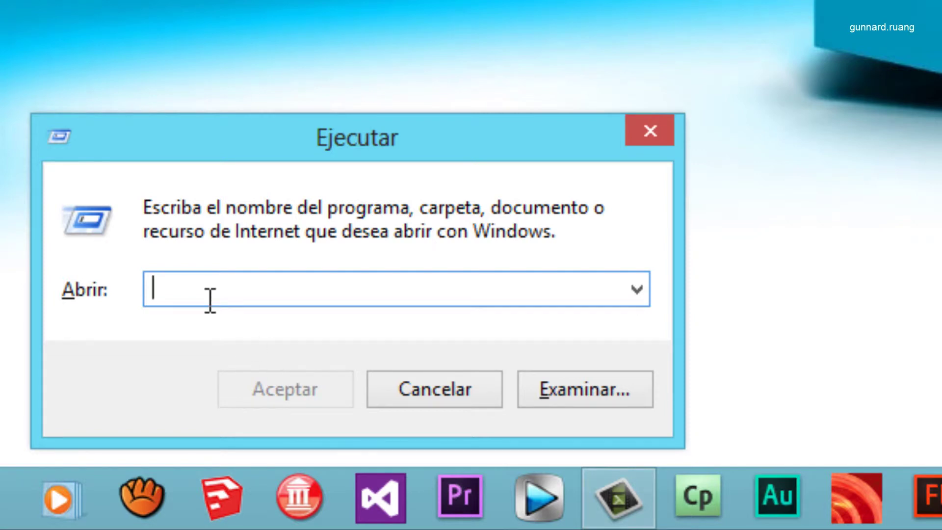
pyautogui.write('excel')
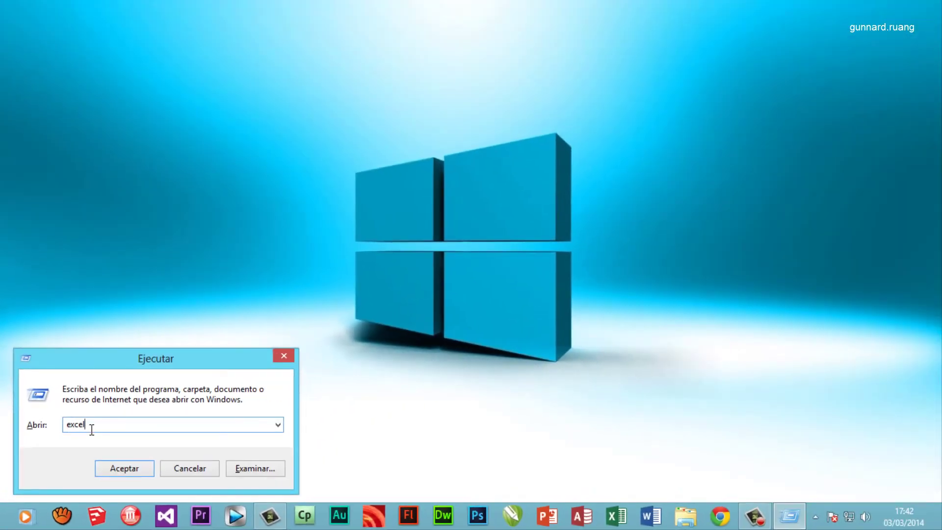
pyautogui.press('Return')
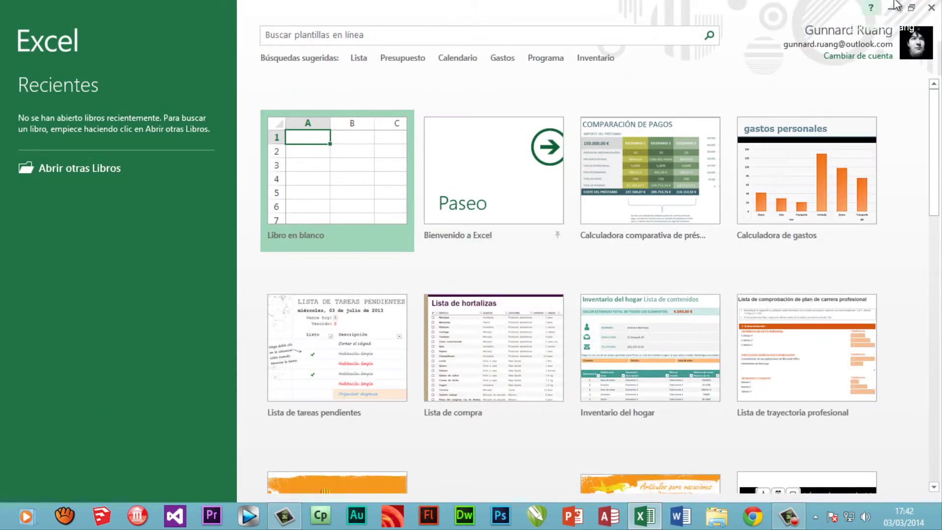
pyautogui.click(930, 8)
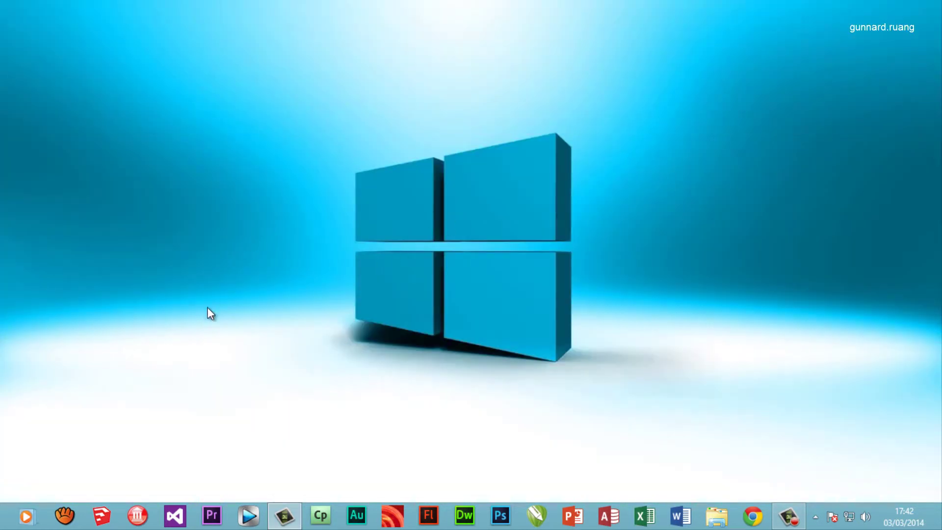
# - Launch Word through the Ejecutar dialog with the command "winword" and close it
pyautogui.press('super+r')
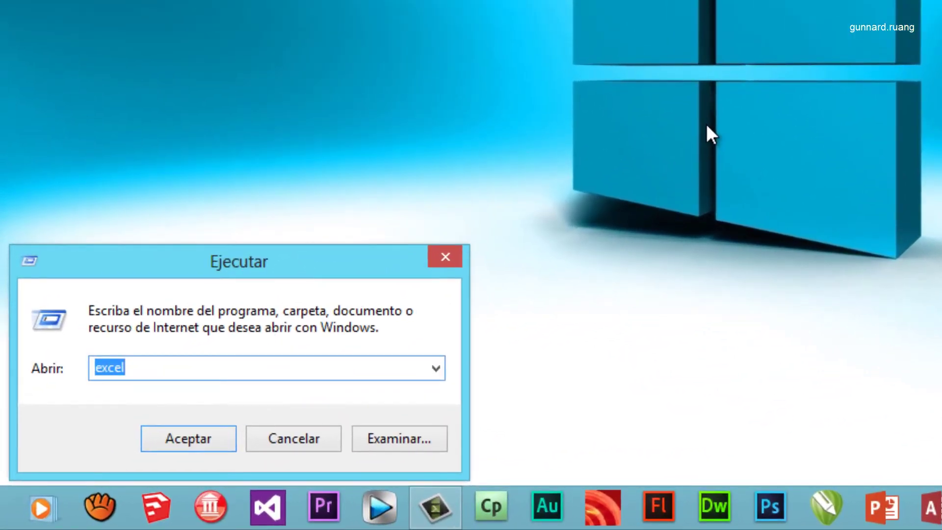
pyautogui.write('winword')
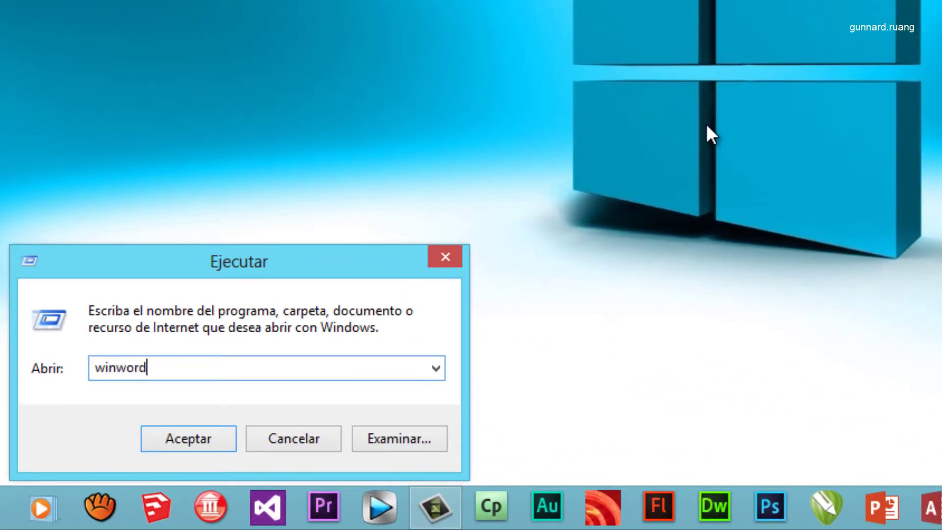
pyautogui.press('Return')
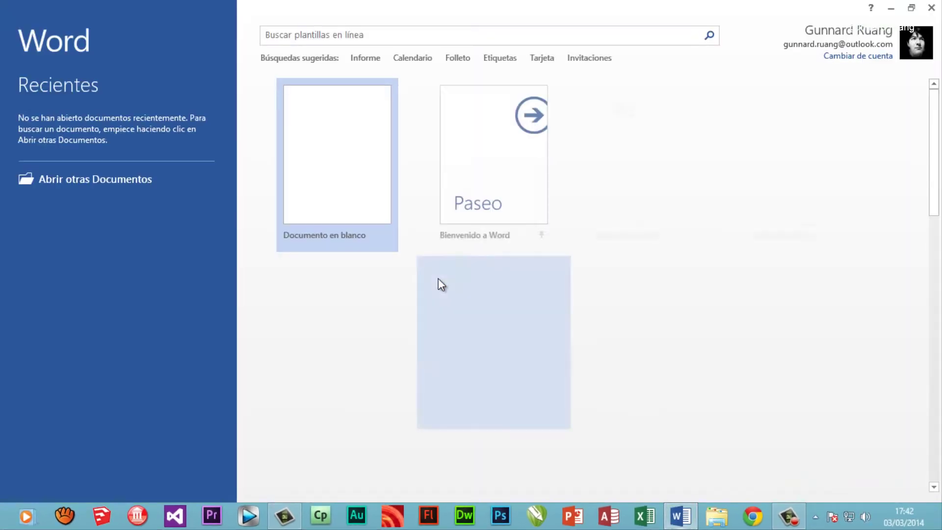
pyautogui.hotkey('alt', 'F4')
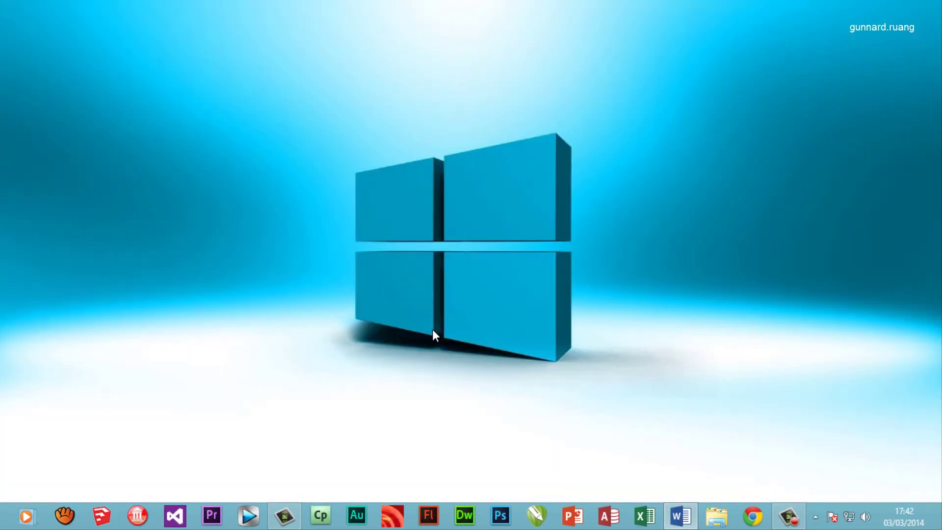
# - Launch PowerPoint through the Ejecutar dialog with the command "powerpnt" and return to the desktop
pyautogui.press('super+r')
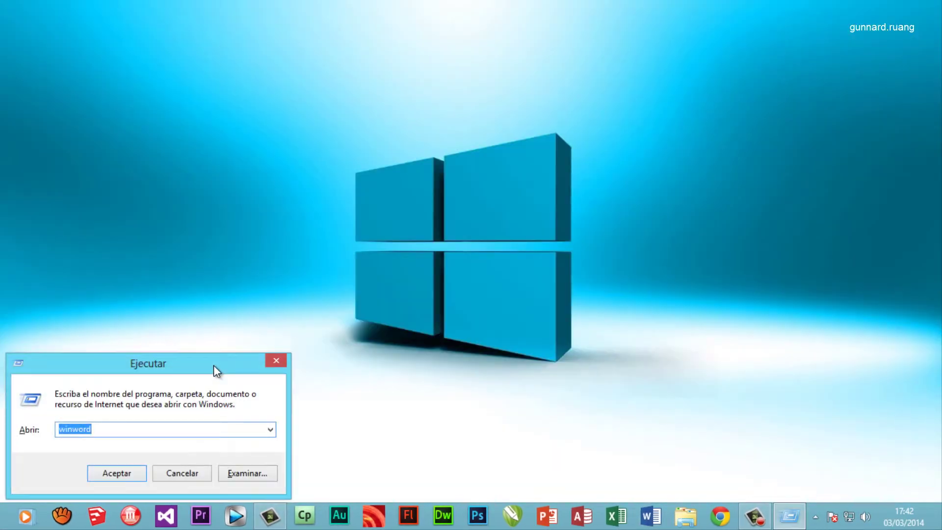
pyautogui.press('BackSpace')
pyautogui.write('powerpnt')
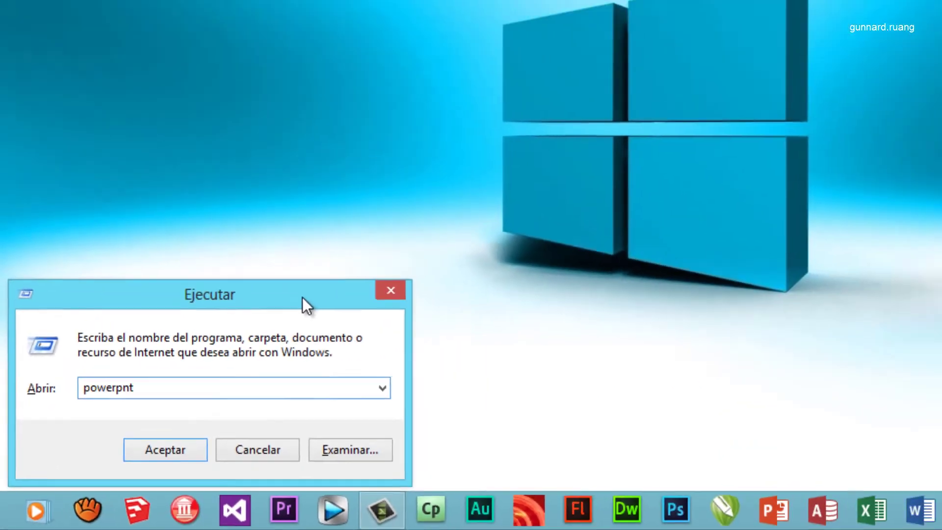
pyautogui.press('Return')
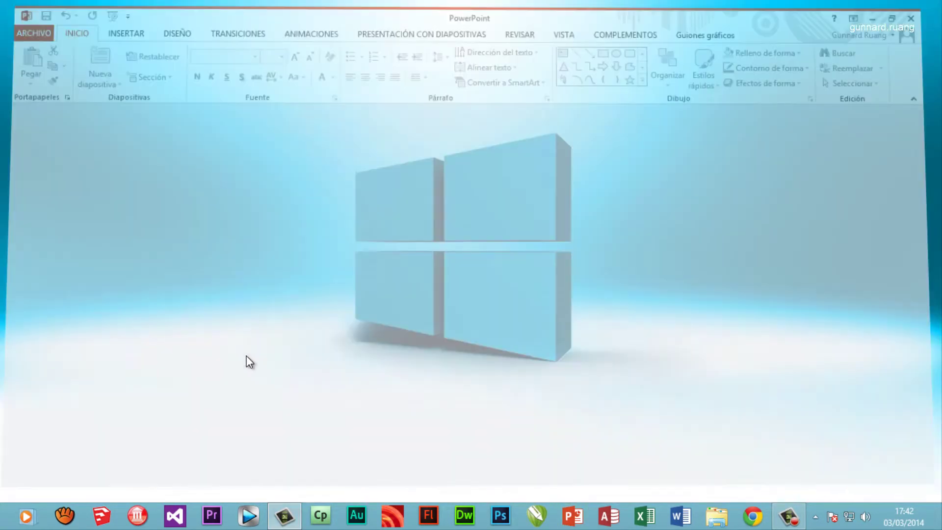
# - Launch Access through the Ejecutar dialog with the command "msaccess" and close it
pyautogui.press('super+r')
pyautogui.write('msa')
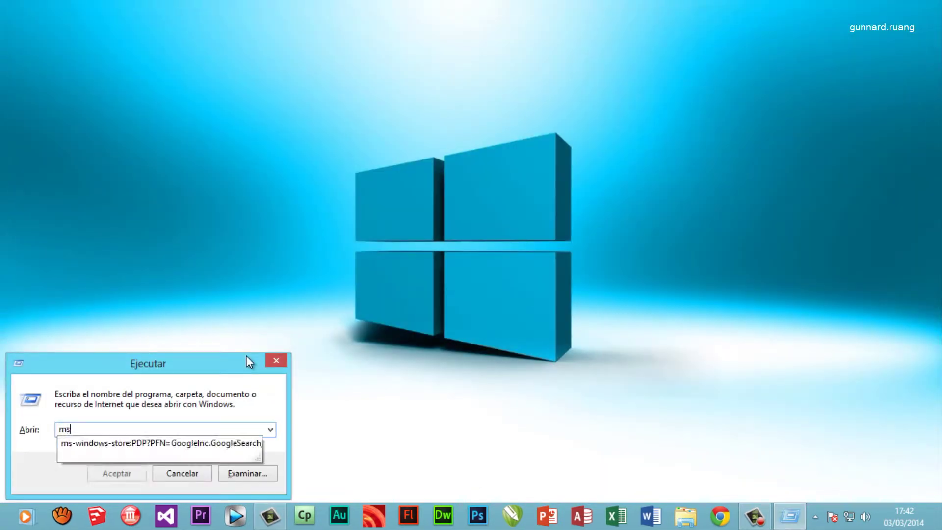
pyautogui.press('Return')
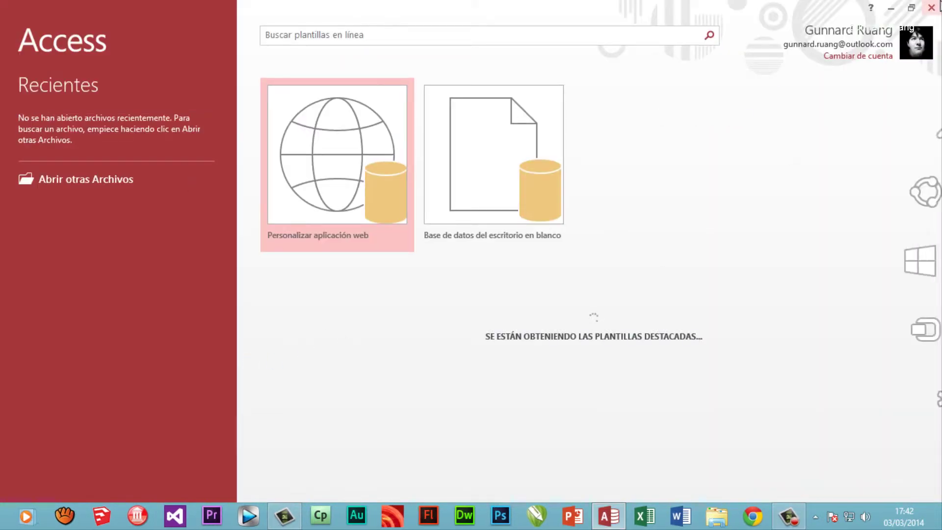
pyautogui.hotkey('alt', 'F4')
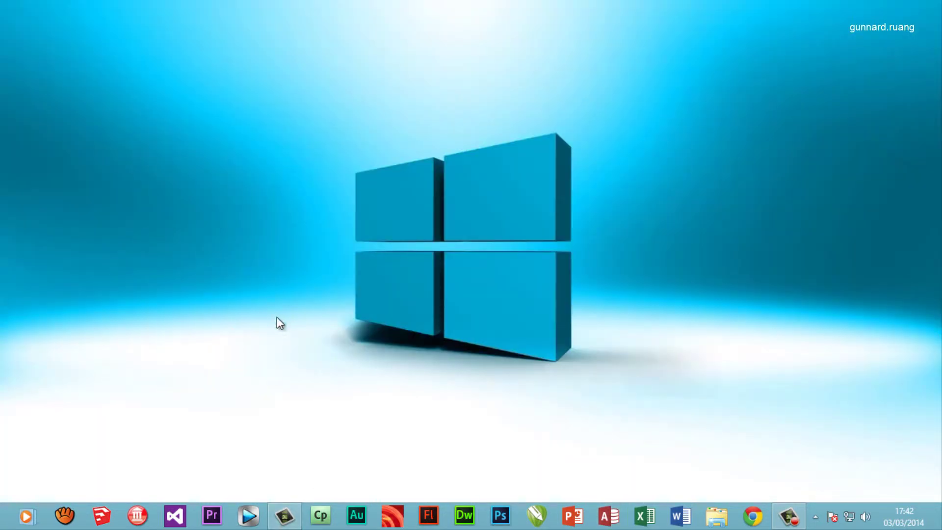
# - Launch the calculator through the Ejecutar dialog with the command "calc" and close it
pyautogui.press('super+r')
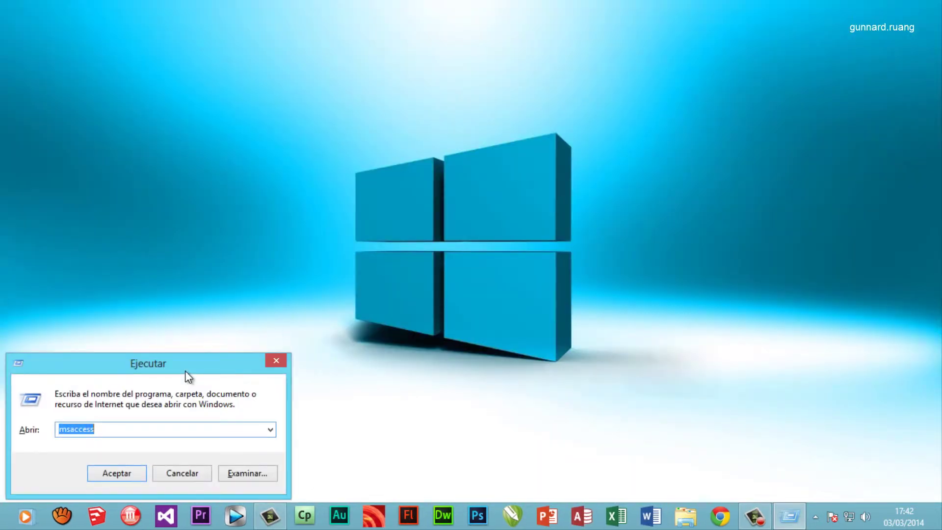
pyautogui.write('calc')
pyautogui.press('Return')
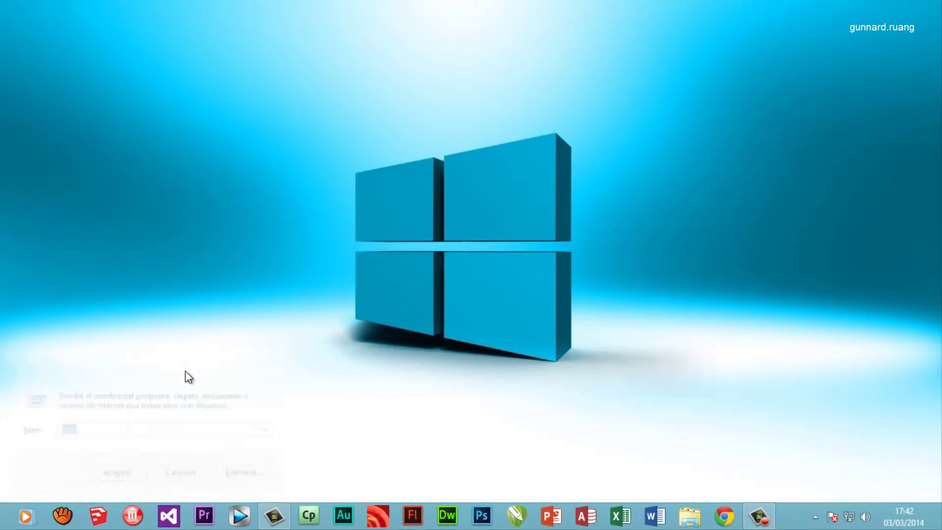
pyautogui.click(506, 99)
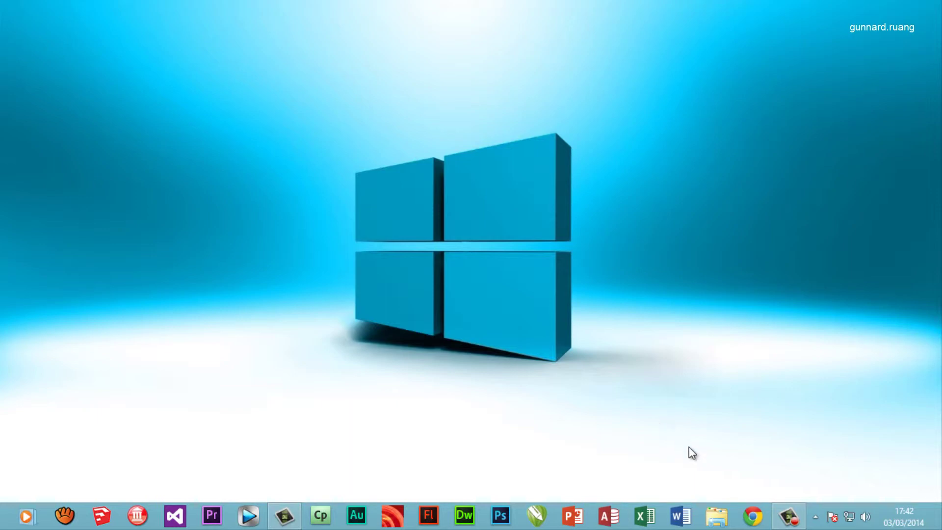
# - Switch to File Explorer and open the Archivos de programa (x86) folder on the SYSTEM (C:) drive
pyautogui.click(716, 519)
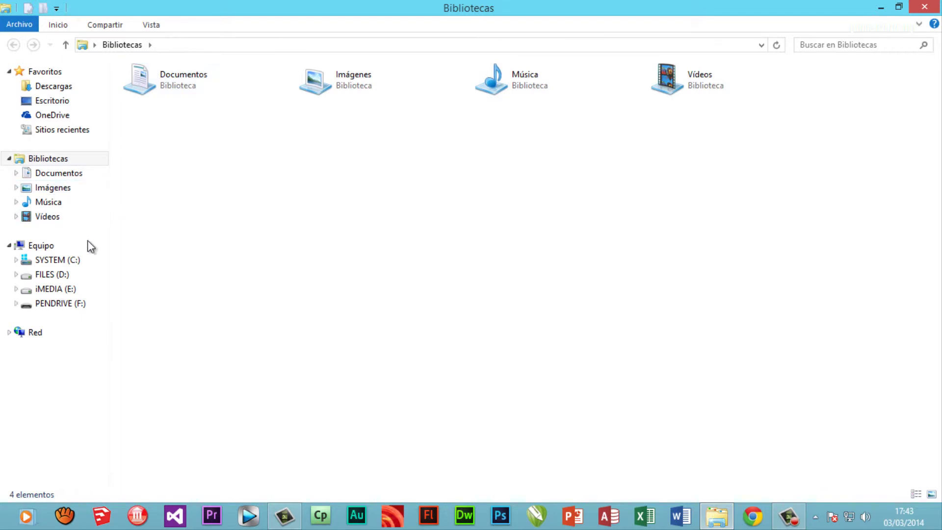
pyautogui.click(58, 262)
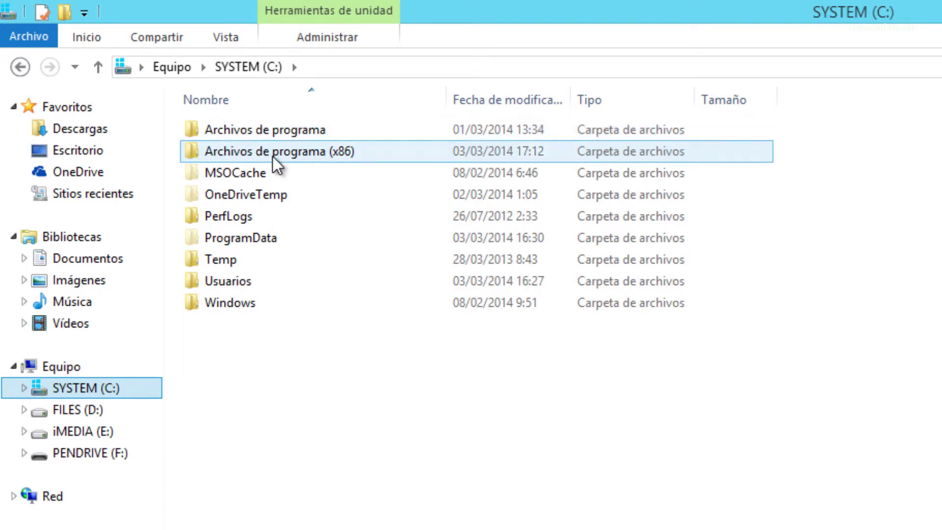
pyautogui.click(337, 156)
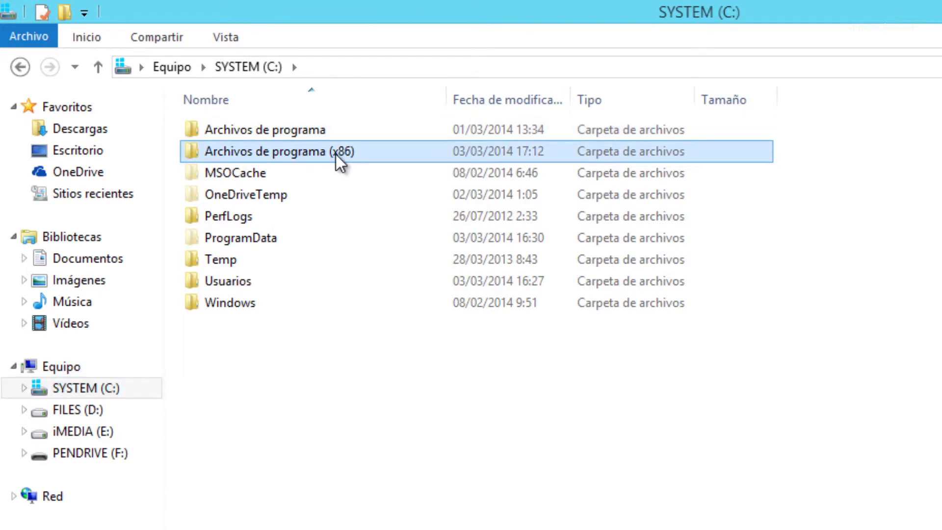
pyautogui.click(304, 132)
pyautogui.click(324, 156)
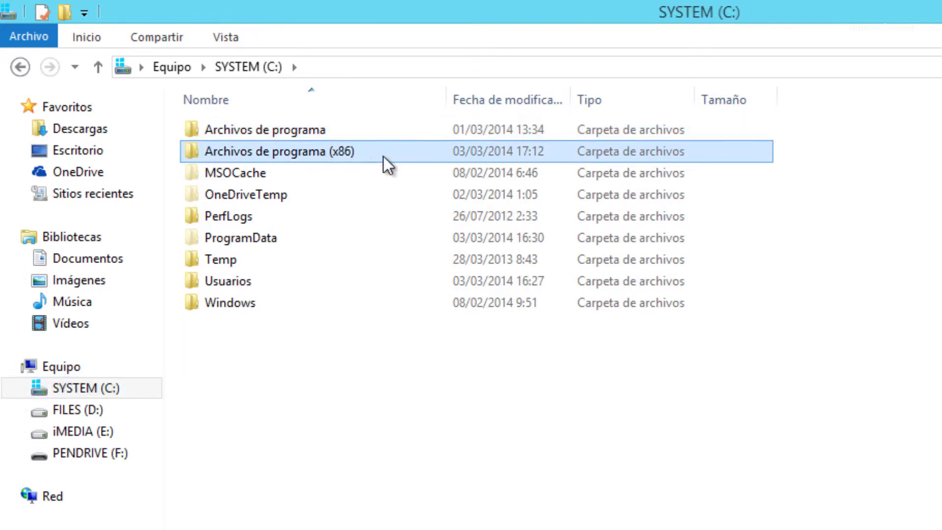
pyautogui.doubleClick(330, 156)
# - Open the Office15 folder inside Microsoft Office
pyautogui.press('b')
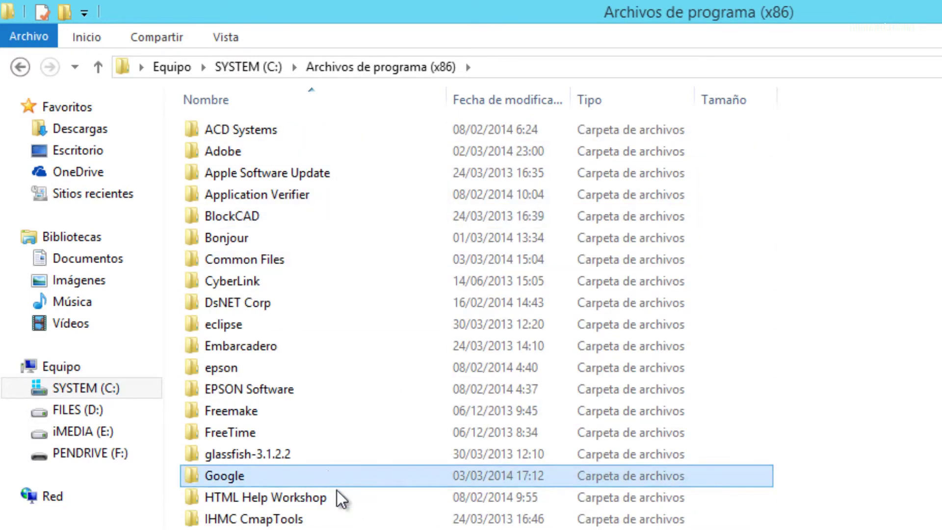
pyautogui.scroll(-6, 326, 498)
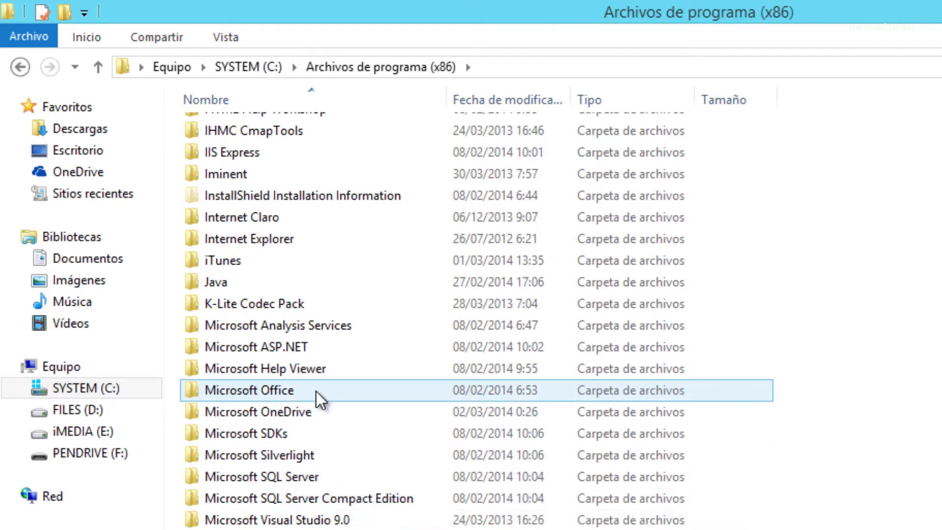
pyautogui.doubleClick(275, 397)
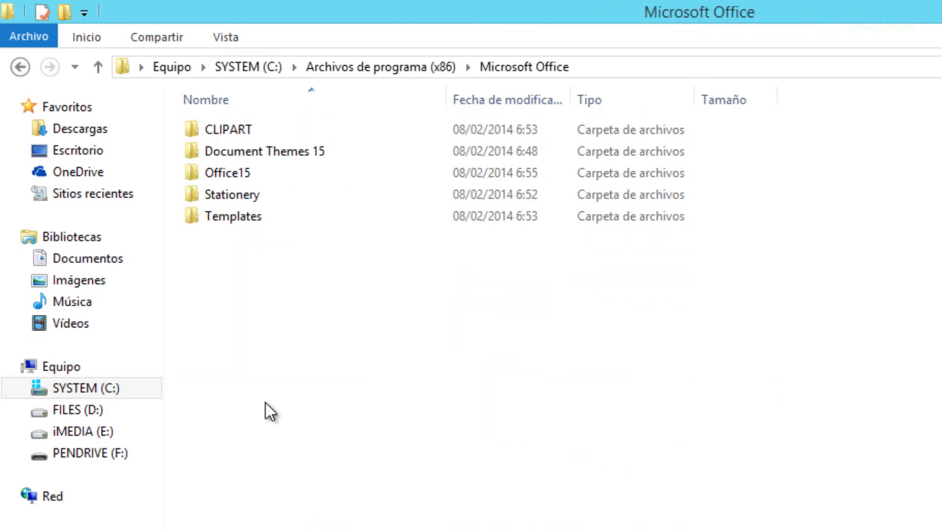
pyautogui.click(223, 178)
pyautogui.doubleClick(217, 177)
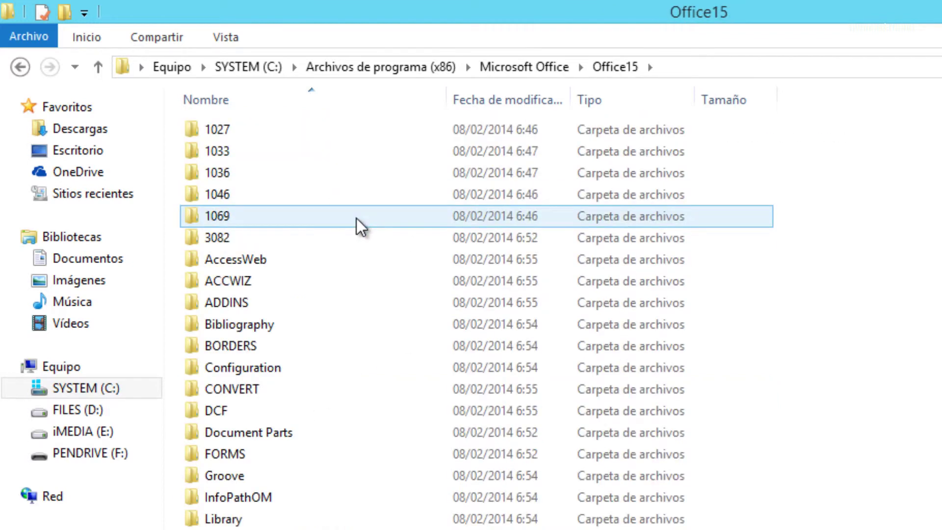
# - Sort the contents of the Office15 folder by Tipo
pyautogui.scroll(-5, 899, 419)
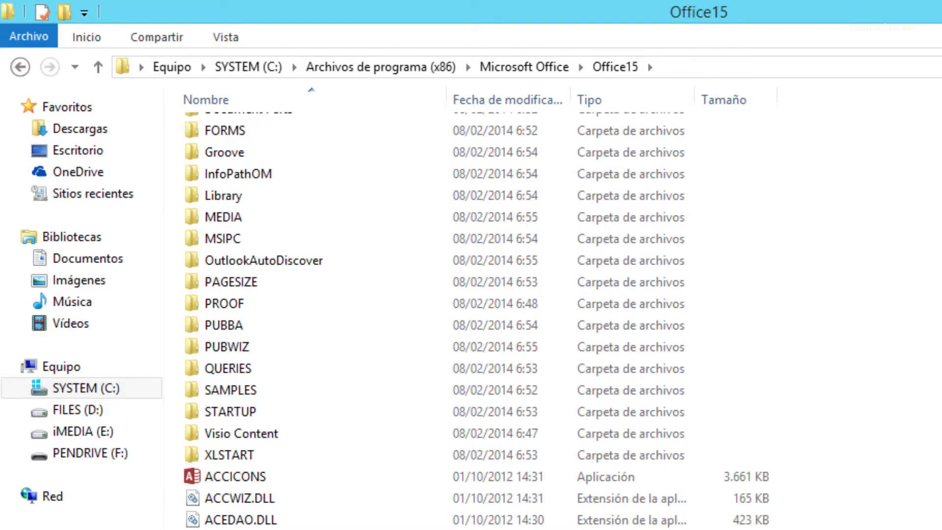
pyautogui.moveTo(936, 54); pyautogui.dragTo(936, 123)
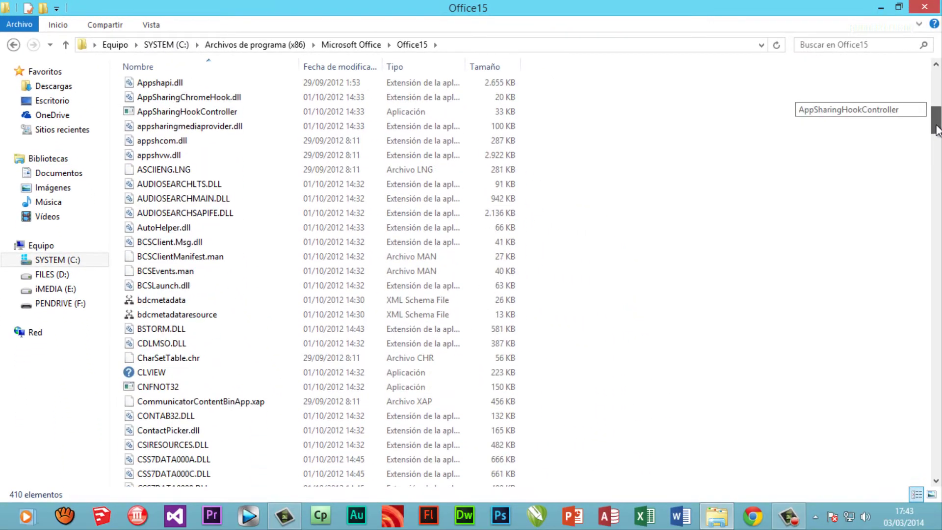
pyautogui.click(406, 145)
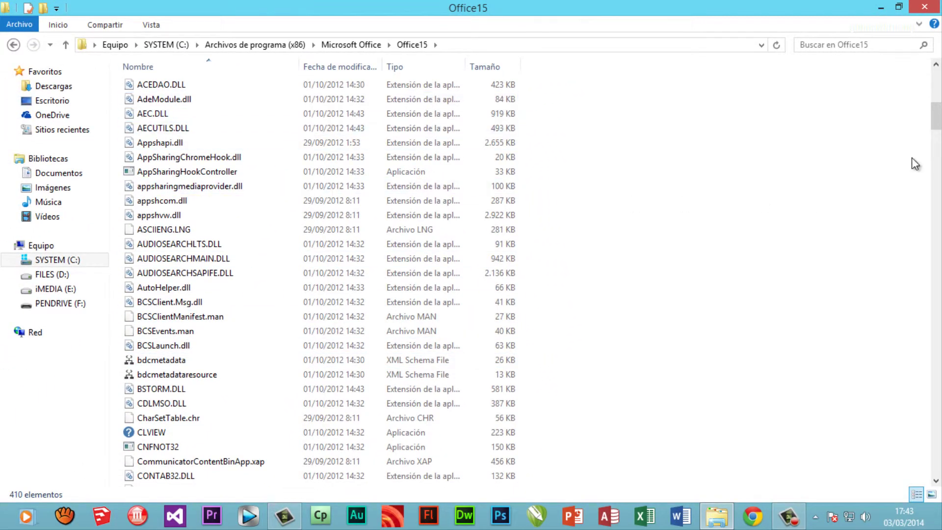
pyautogui.moveTo(935, 125)
pyautogui.mouseDown()
pyautogui.moveTo(937, 108)
pyautogui.moveTo(936, 123)
pyautogui.mouseUp()
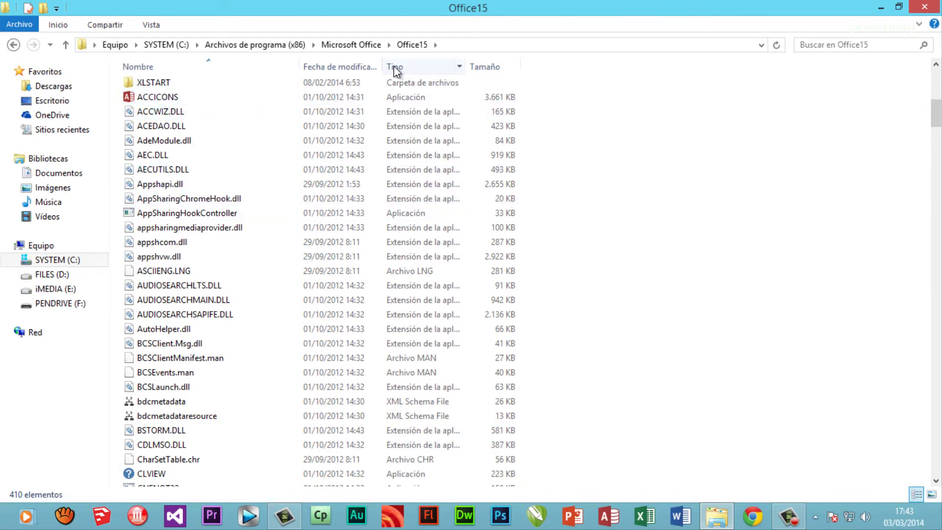
pyautogui.click(413, 66)
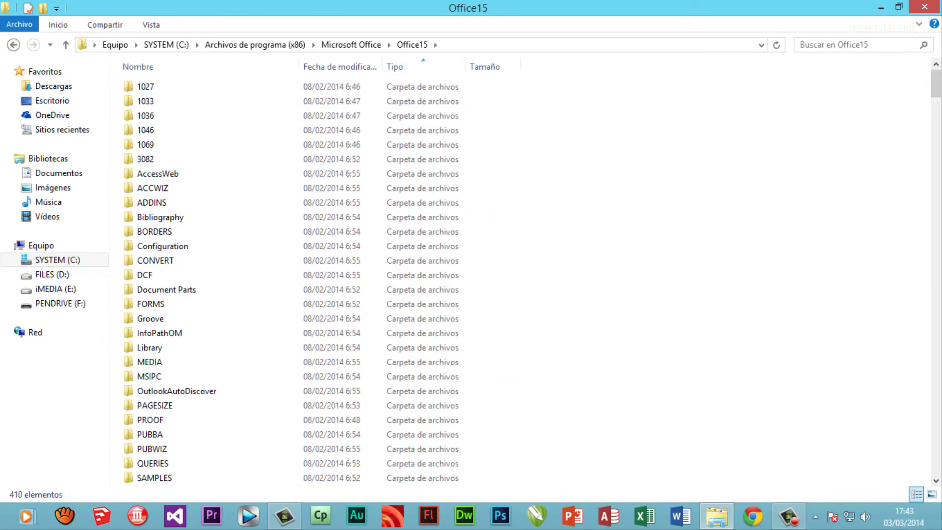
# - Locate the EXCEL application in the Office15 folder and select it
pyautogui.moveTo(935, 83); pyautogui.dragTo(937, 122)
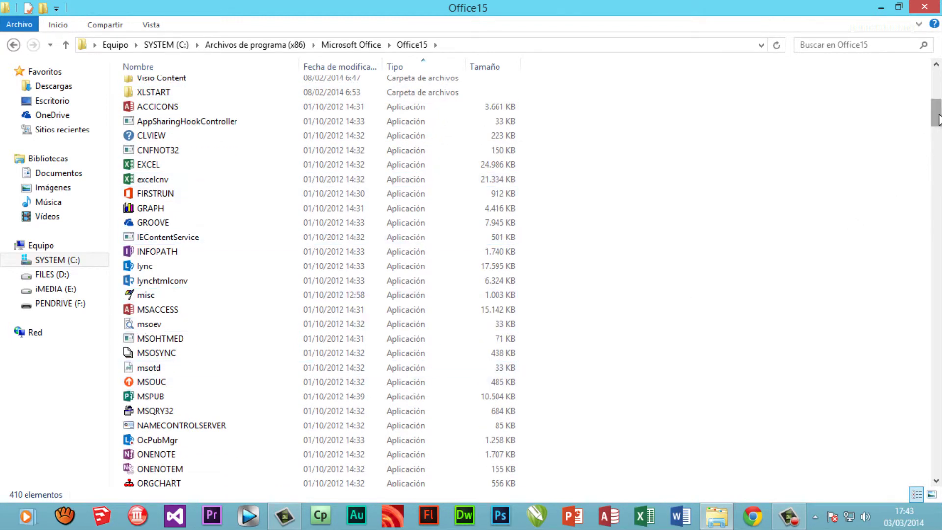
pyautogui.moveTo(937, 119)
pyautogui.mouseDown()
pyautogui.moveTo(936, 135)
pyautogui.moveTo(937, 119)
pyautogui.mouseUp()
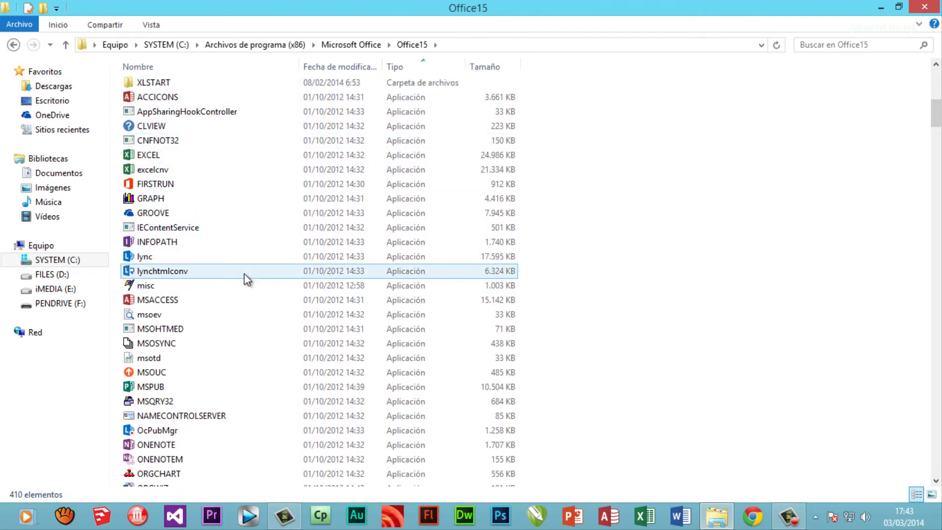
pyautogui.click(152, 160)
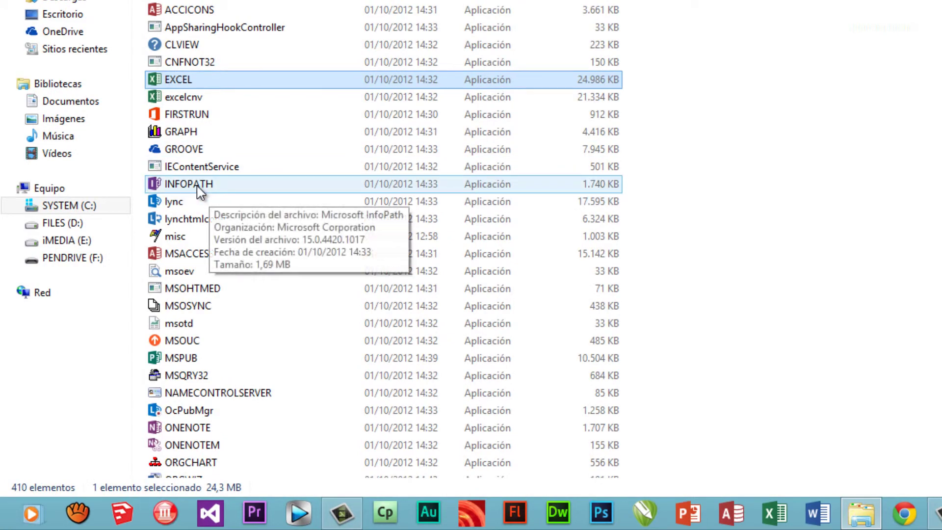
# - Point out the INFOPATH, GROOVE, lync and MSACCESS applications by selecting each in turn
pyautogui.click(198, 186)
pyautogui.click(192, 152)
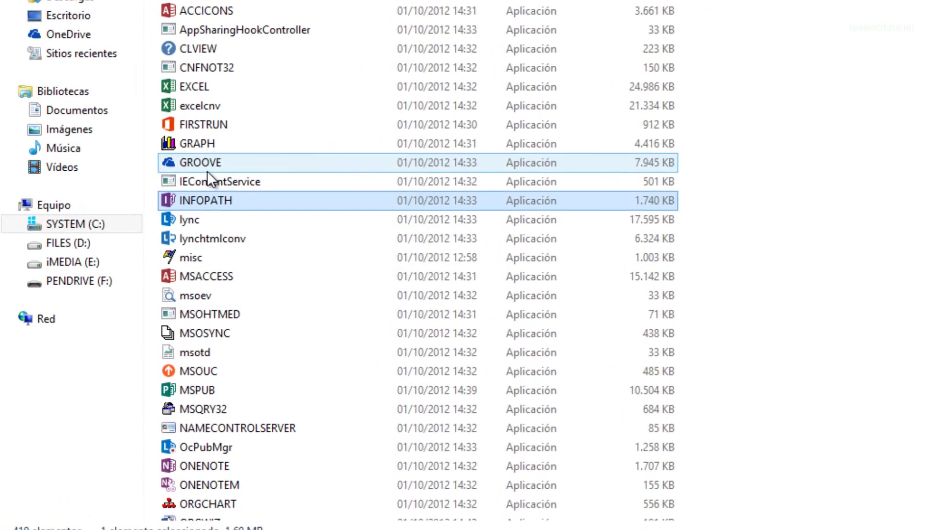
pyautogui.scroll(-2, 269, 234)
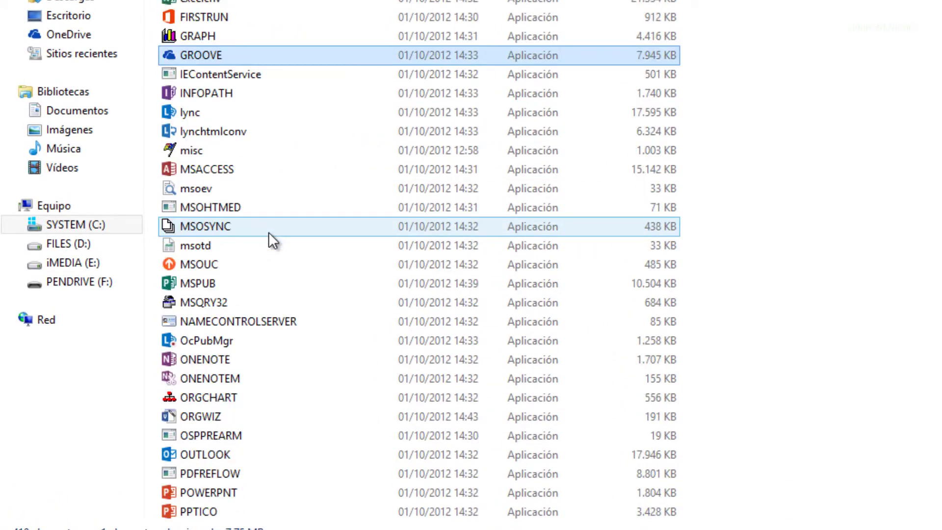
pyautogui.click(250, 117)
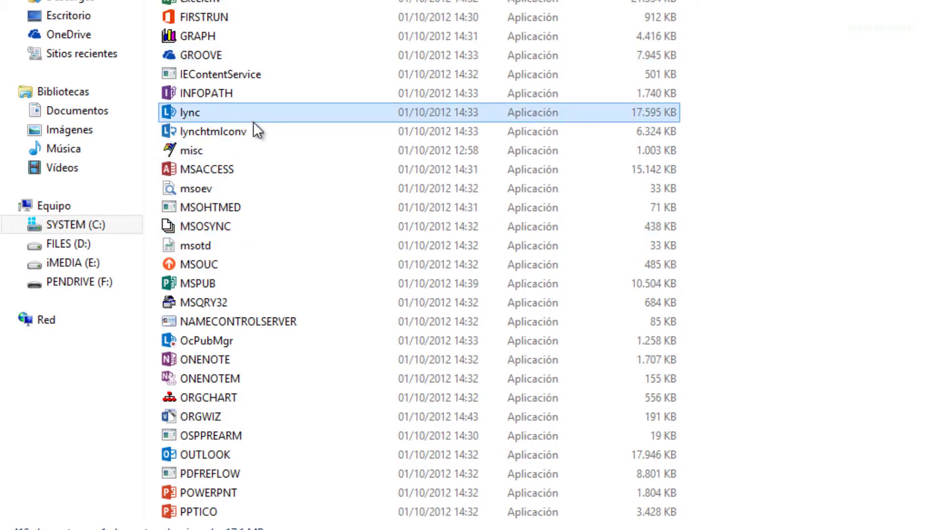
pyautogui.click(222, 171)
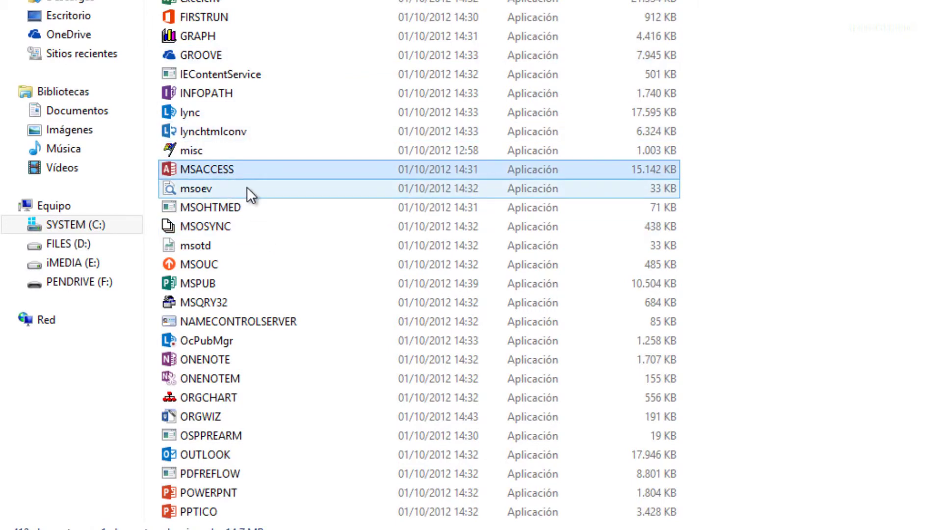
# - Point out the MSPUB, ONENOTE and POWERPNT applications by selecting each in turn
pyautogui.scroll(-1, 246, 186)
pyautogui.scroll(-1, 247, 186)
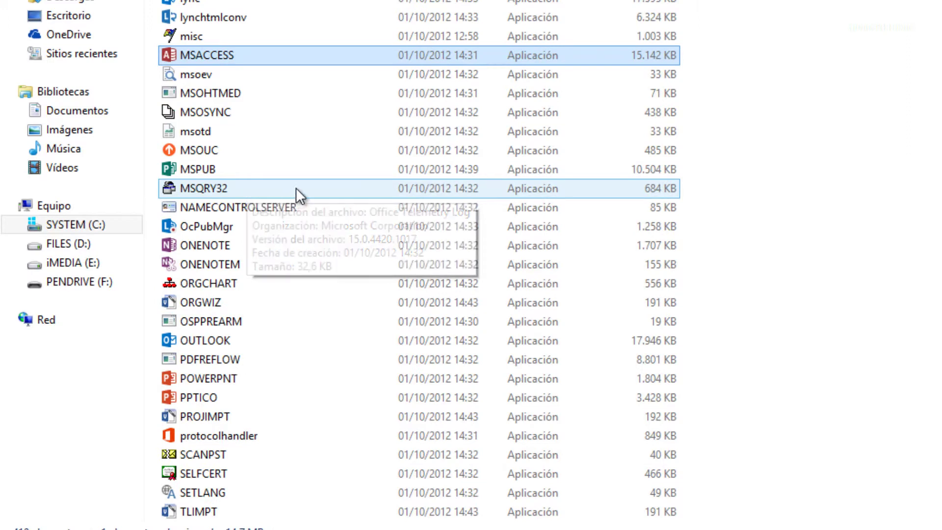
pyautogui.click(223, 172)
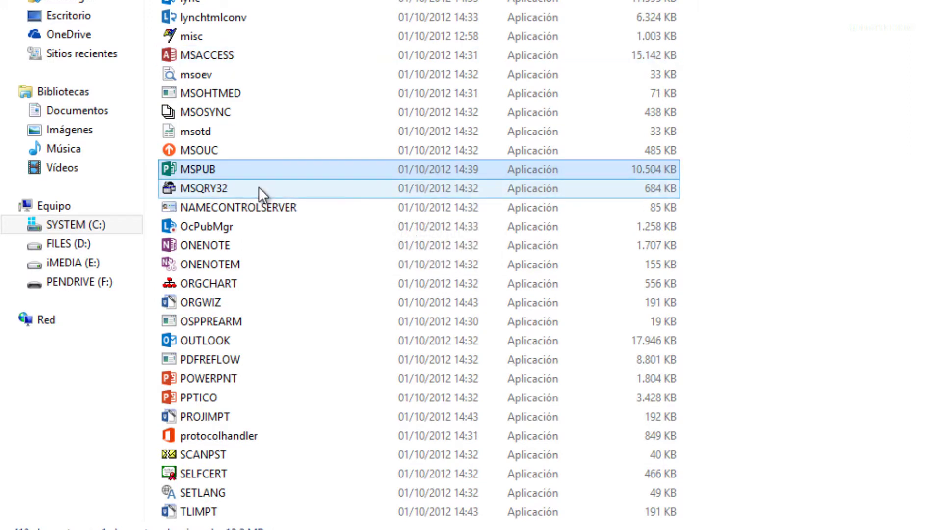
pyautogui.scroll(-1, 277, 191)
pyautogui.click(228, 188)
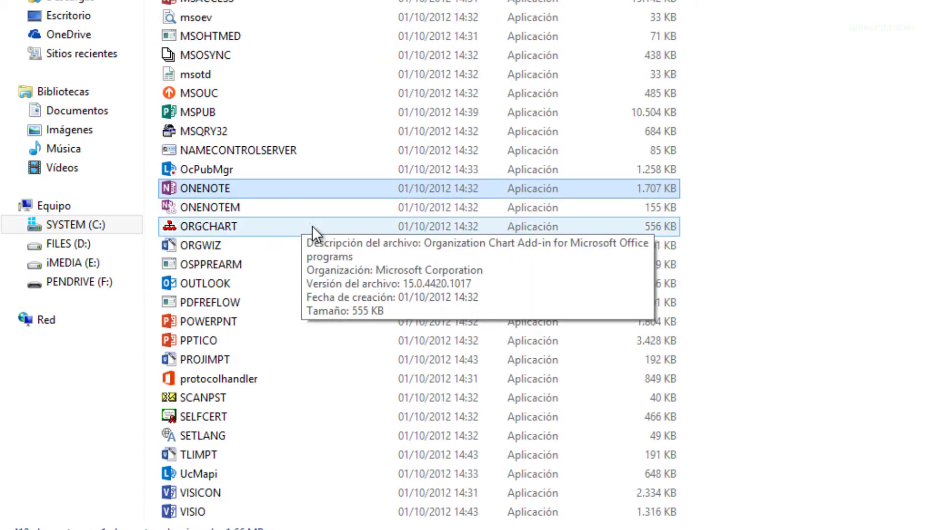
pyautogui.scroll(-1, 312, 226)
pyautogui.click(319, 258)
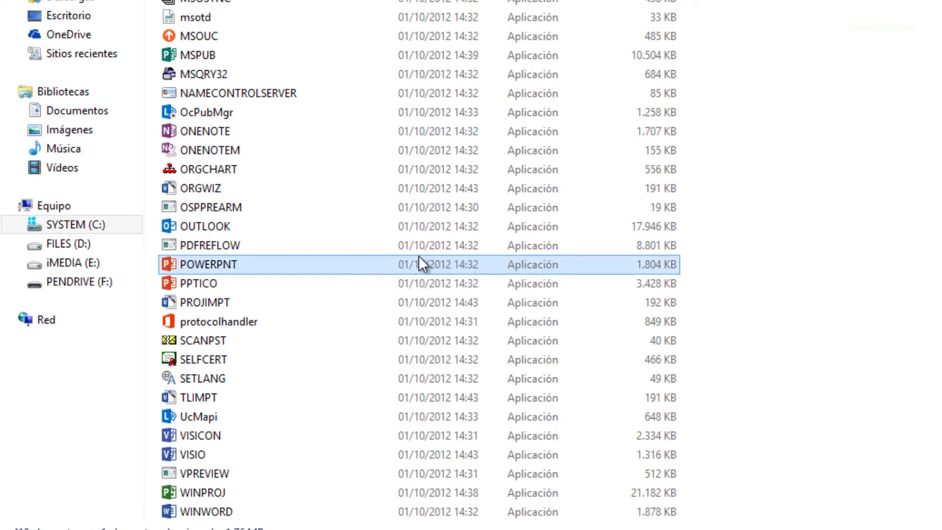
# - Point out the VISIO, WINPROJ and WINWORD applications by selecting each in turn
pyautogui.scroll(-3, 299, 256)
pyautogui.scroll(-2, 296, 253)
pyautogui.click(234, 174)
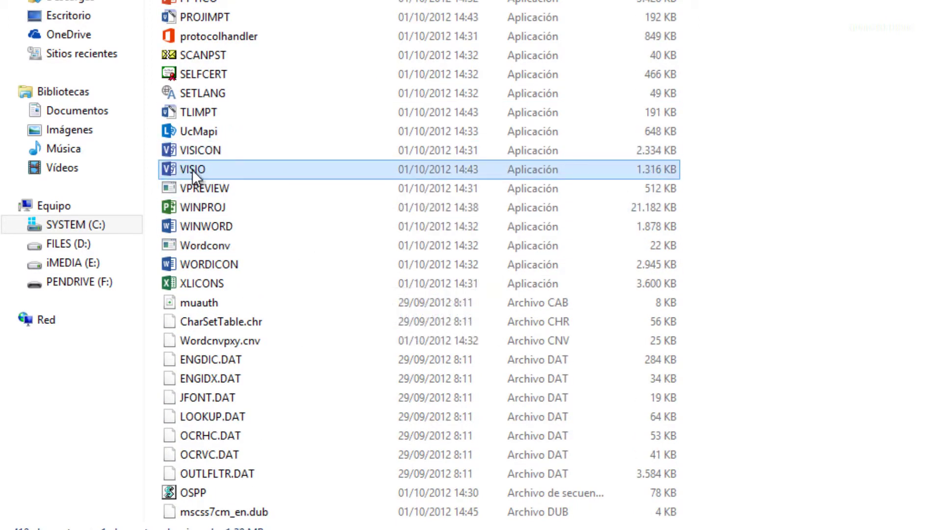
pyautogui.scroll(-1, 260, 190)
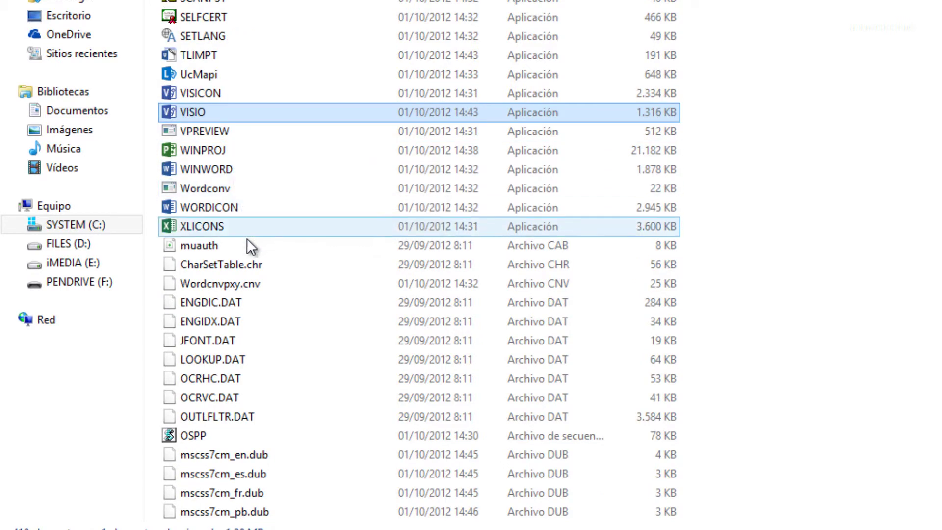
pyautogui.click(235, 151)
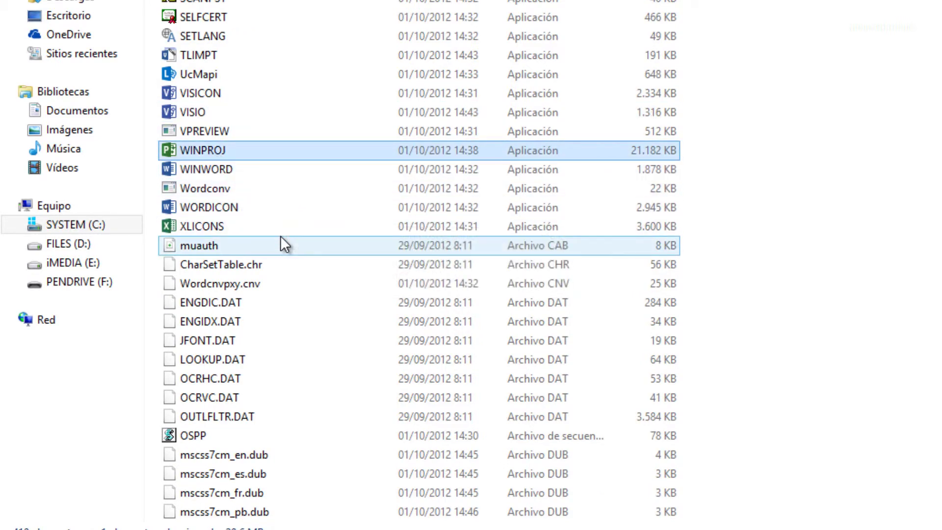
pyautogui.scroll(-1, 272, 231)
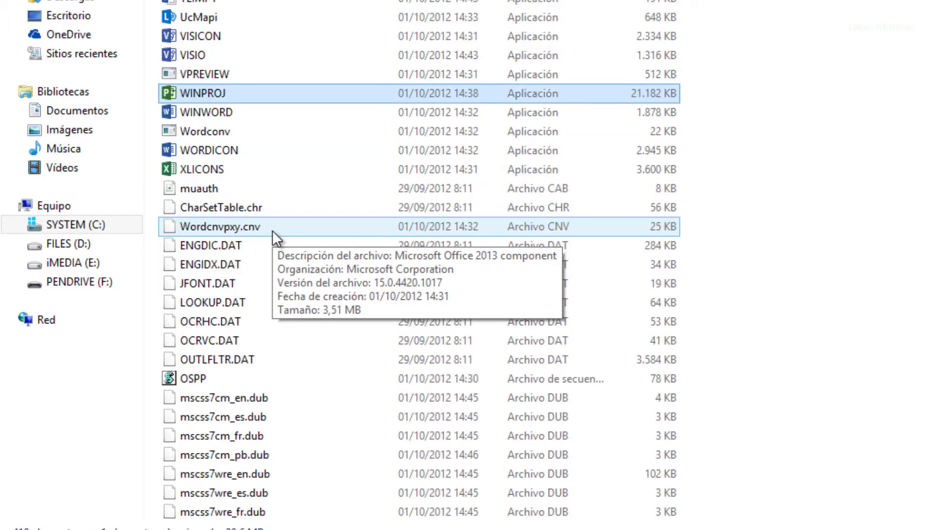
pyautogui.scroll(-8, 272, 231)
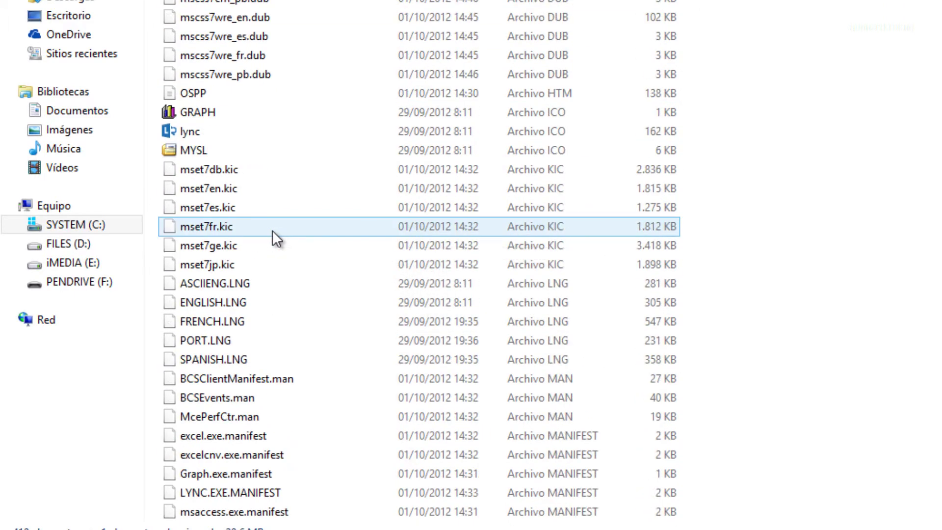
pyautogui.scroll(9, 272, 231)
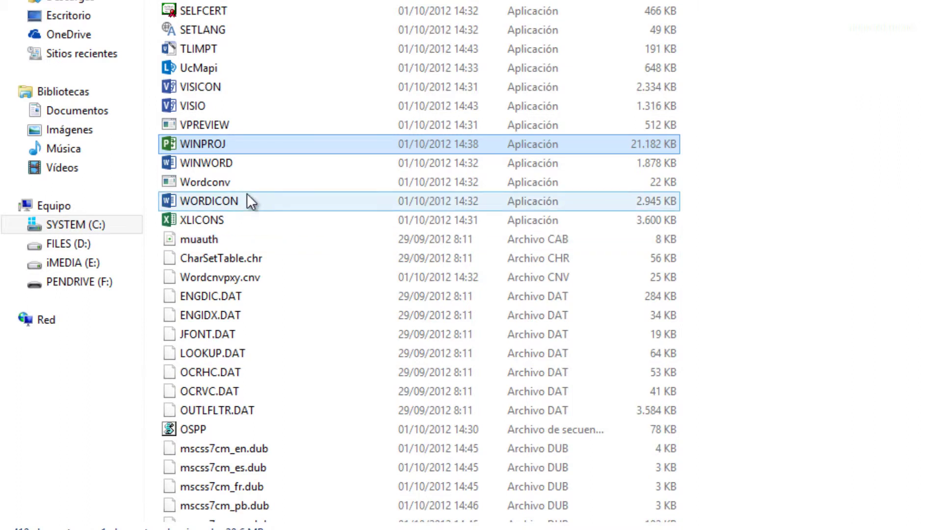
pyautogui.click(231, 169)
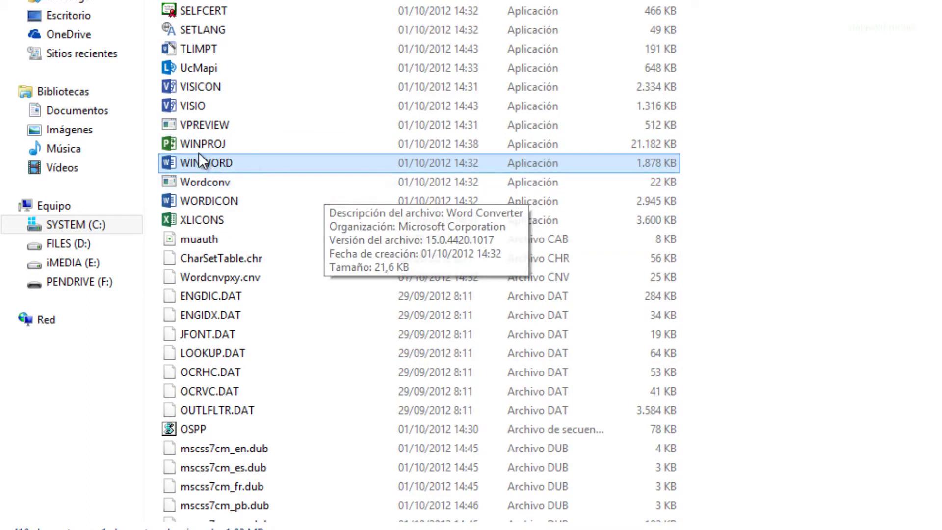
# - Clear the WINWORD selection and look back over the Office15 applications up to the start of the list
pyautogui.moveTo(198, 155)
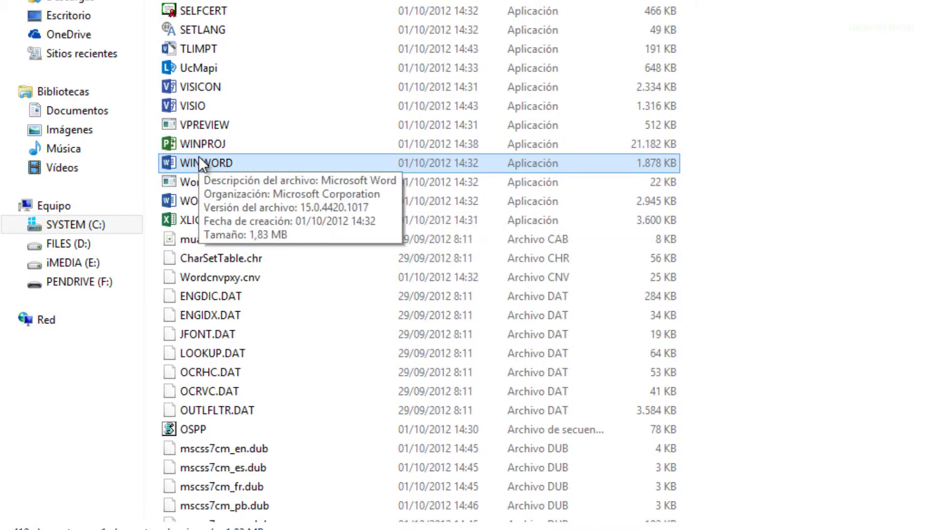
pyautogui.click(755, 157)
pyautogui.scroll(-2, 780, 195)
pyautogui.scroll(2, 777, 194)
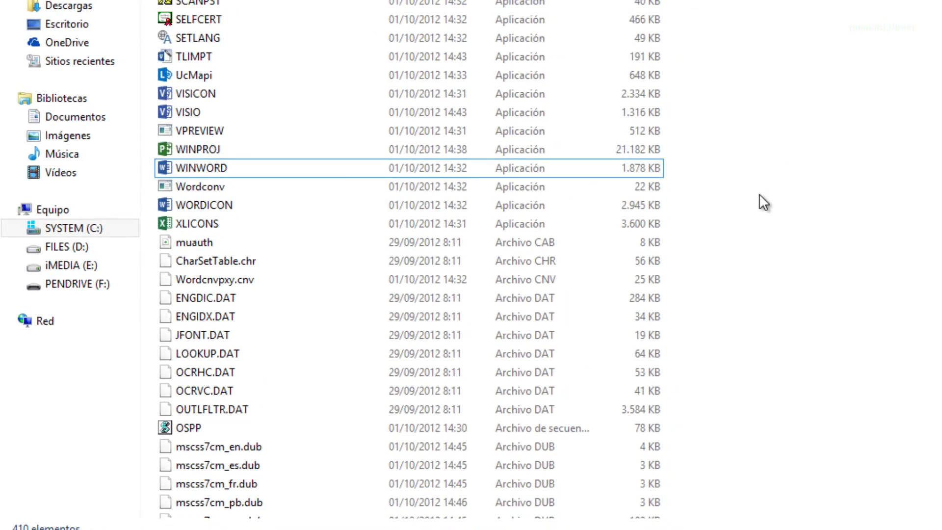
pyautogui.moveTo(237, 124)
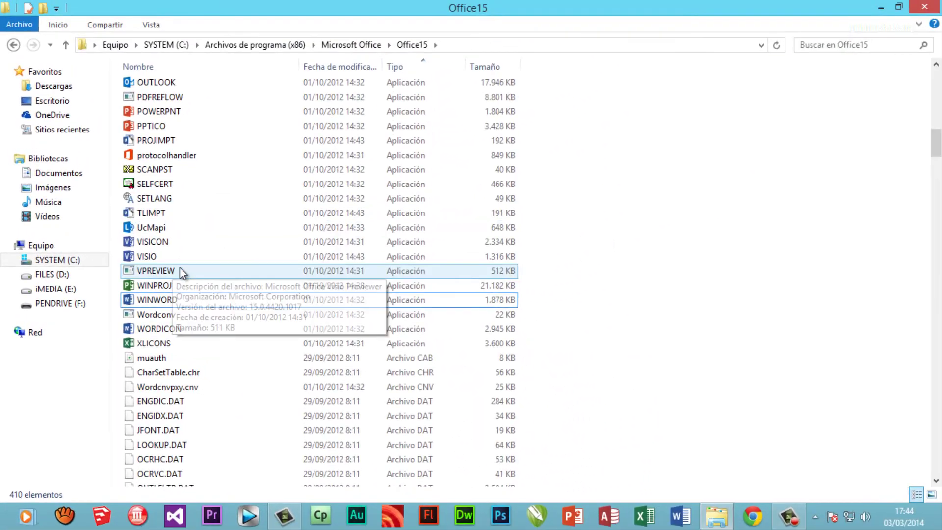
pyautogui.scroll(3, 182, 272)
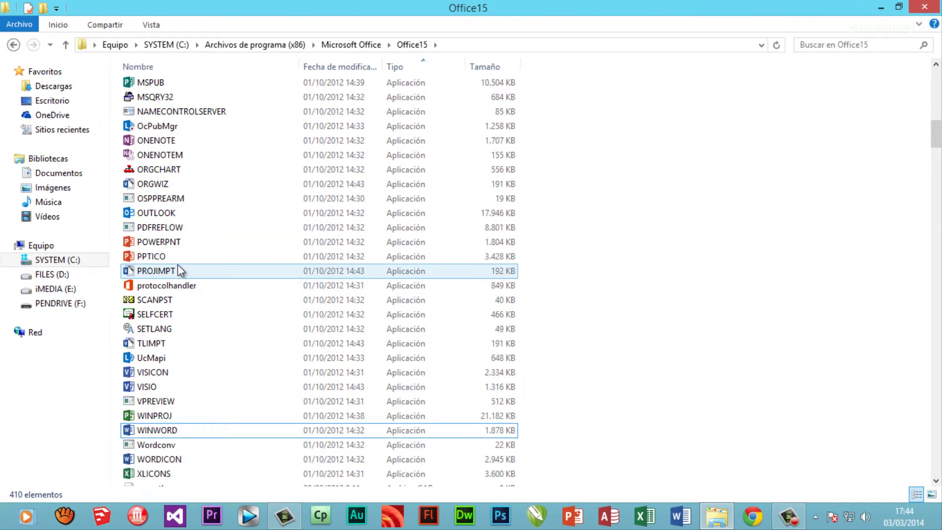
pyautogui.scroll(14, 191, 290)
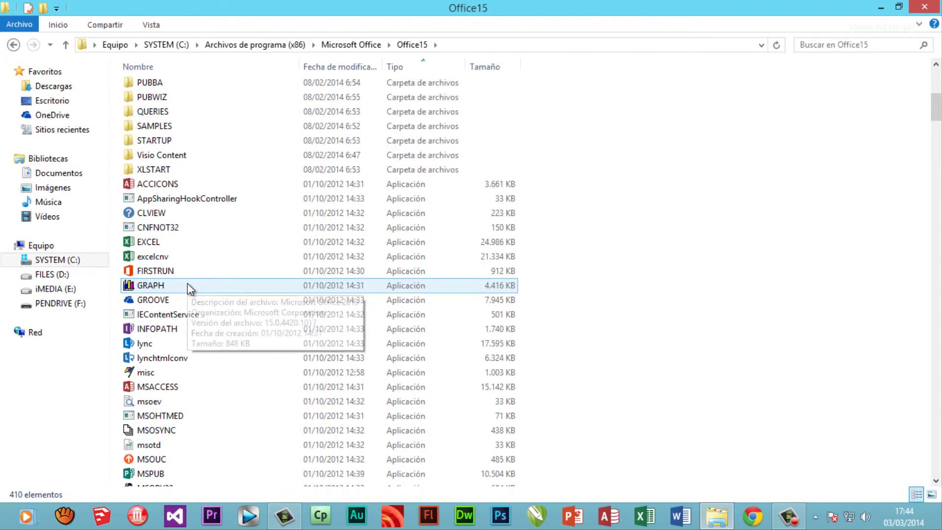
pyautogui.scroll(3, 190, 290)
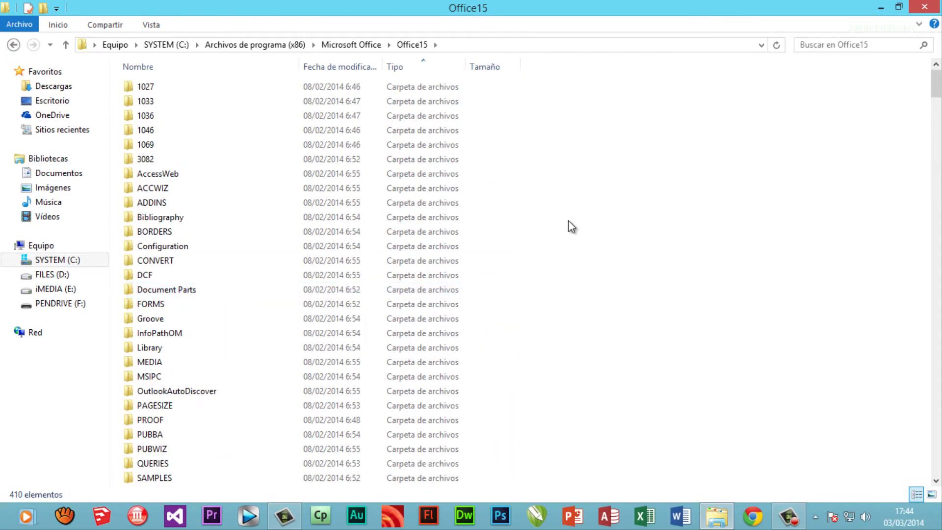
# - Go back to the Archivos de programa (x86) folder and look over its installed program folders
pyautogui.click(241, 45)
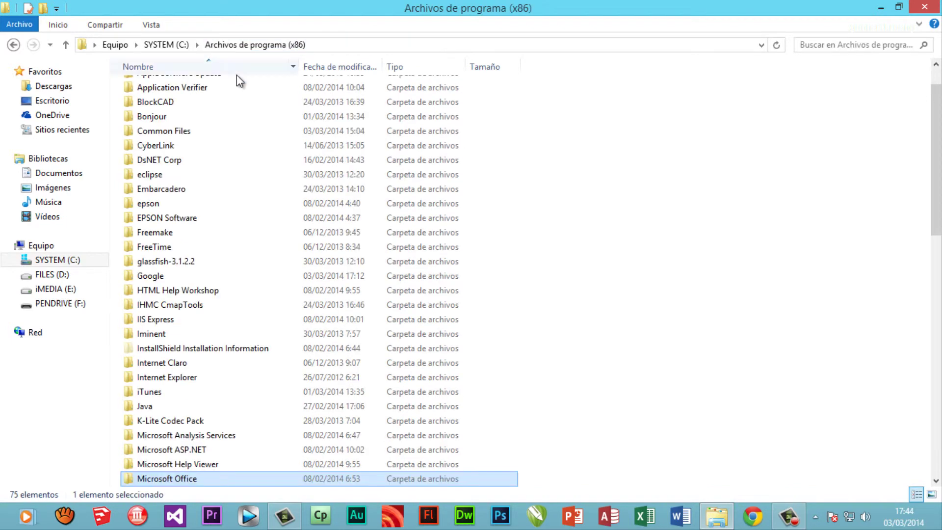
pyautogui.click(201, 259)
pyautogui.scroll(1, 235, 281)
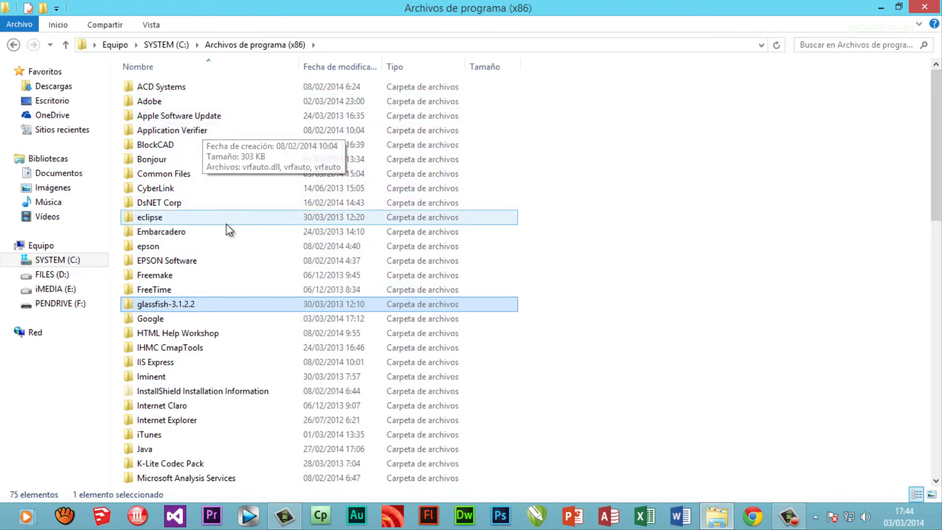
pyautogui.click(606, 336)
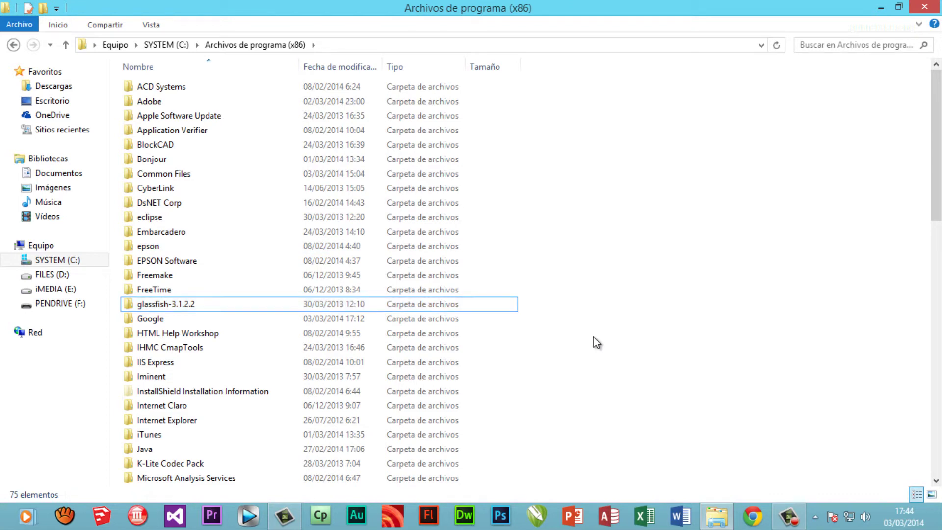
# - Bring up the Ejecutar dialog, dismiss it without running a command and close the File Explorer window
pyautogui.press('super+r')
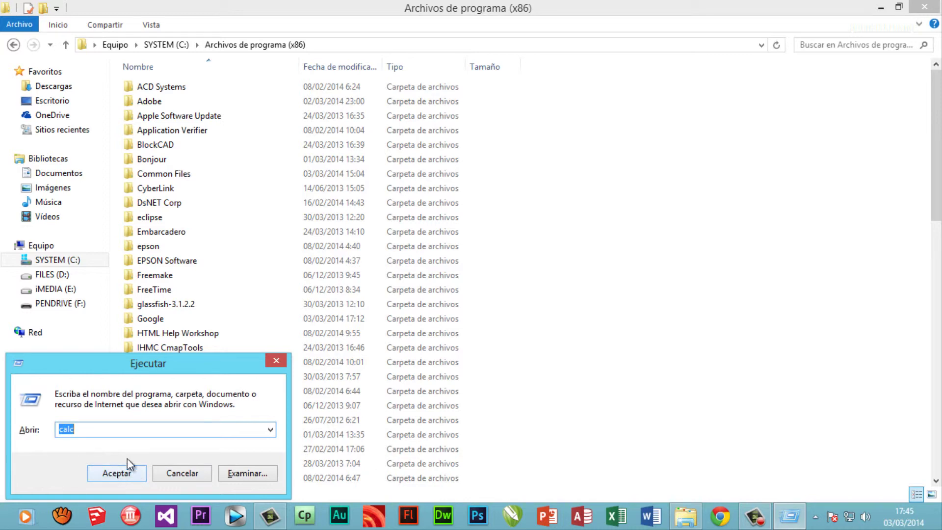
pyautogui.click(274, 364)
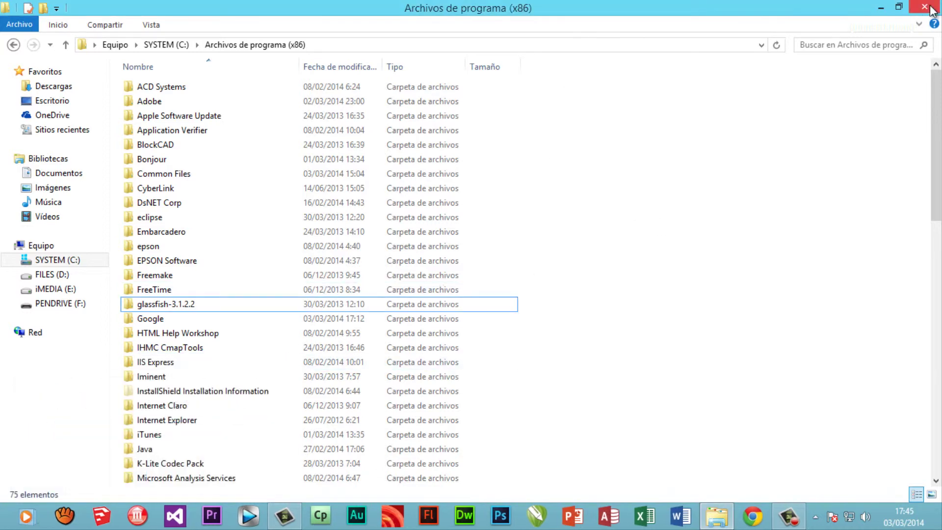
pyautogui.click(931, 7)
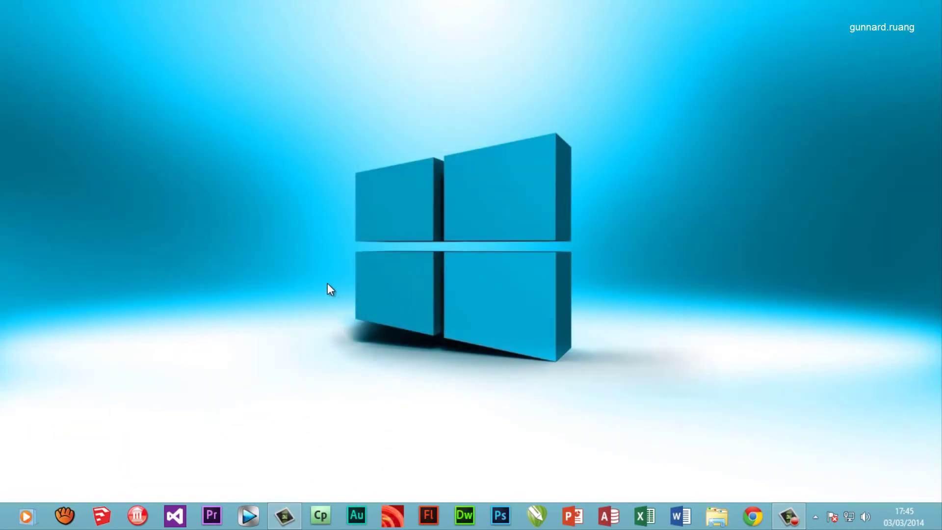